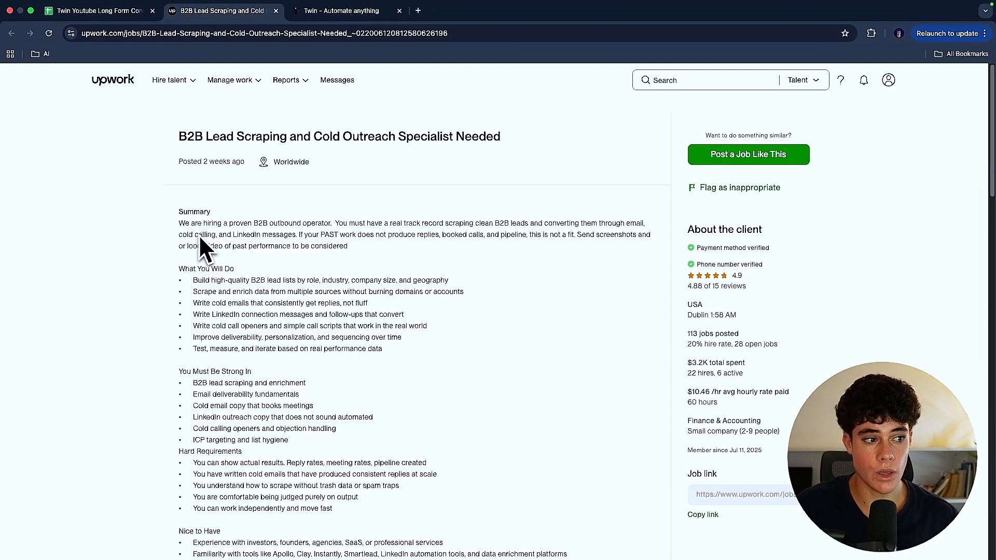
- Copy the first bullet under "What You Will Do" in the Upwork job post, about building B2B lead lists
drag(194, 269, 225, 270)
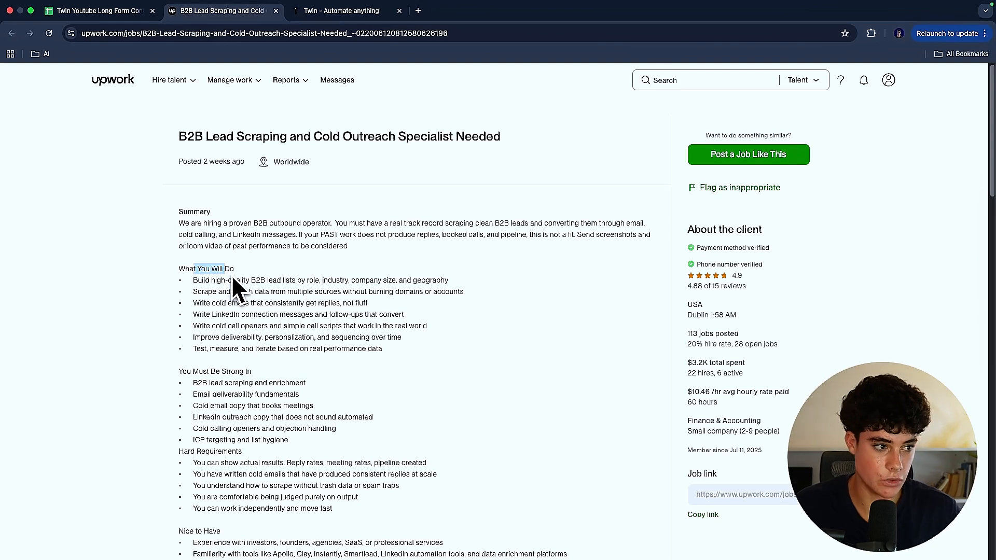
drag(178, 269, 234, 270)
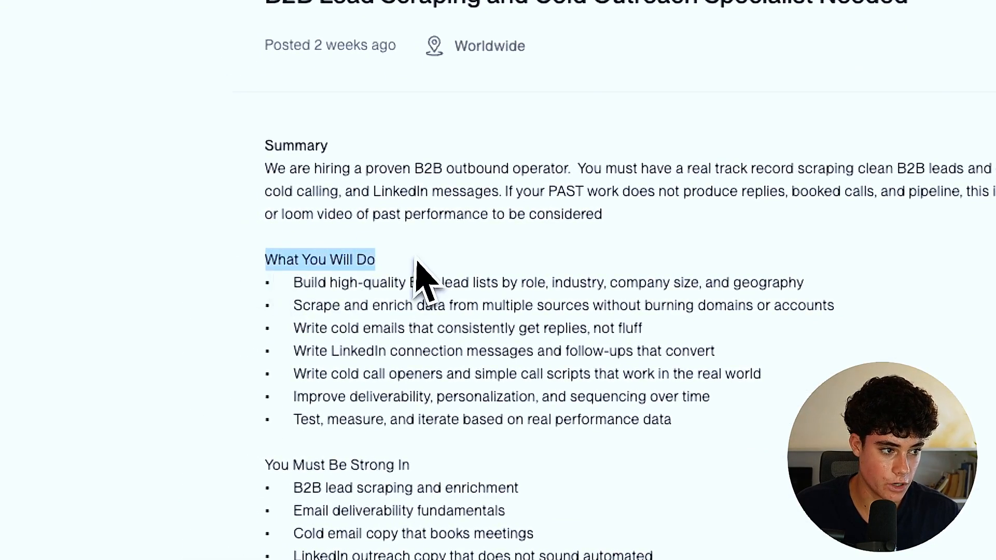
click(356, 295)
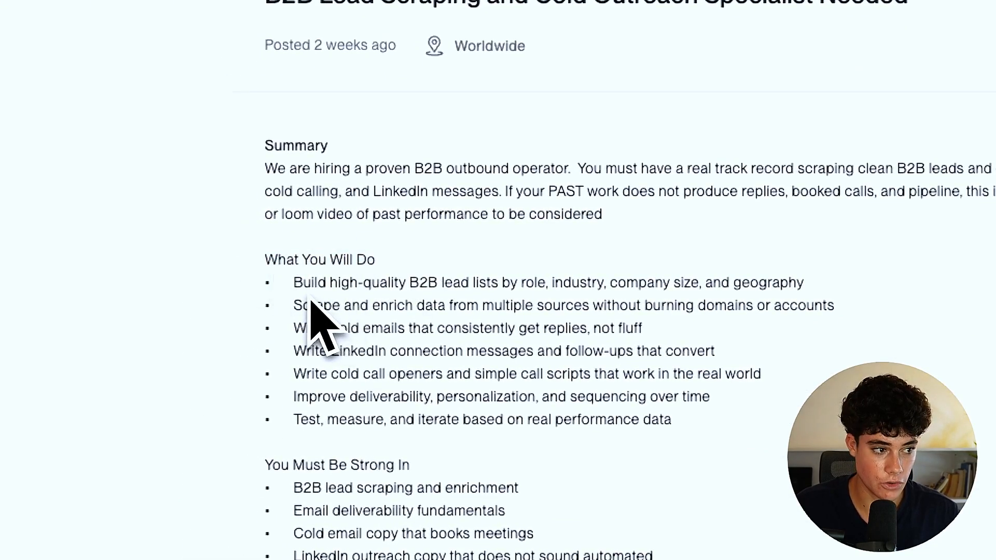
drag(293, 283, 862, 291)
key(super+c)
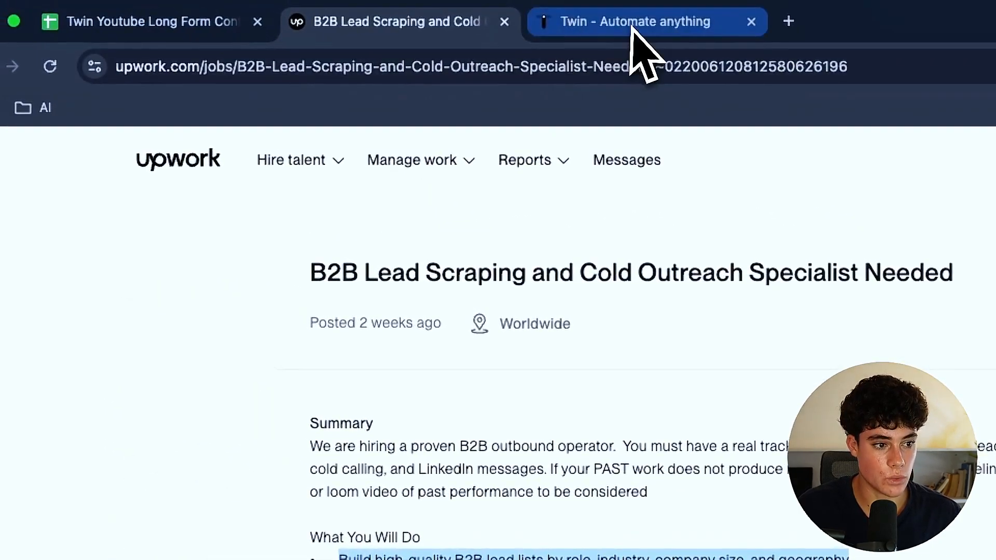
- Switch to Twin and fill the emptied automation prompt with the copied lead-list line
click(645, 49)
key(super+a)
key(BackSpace)
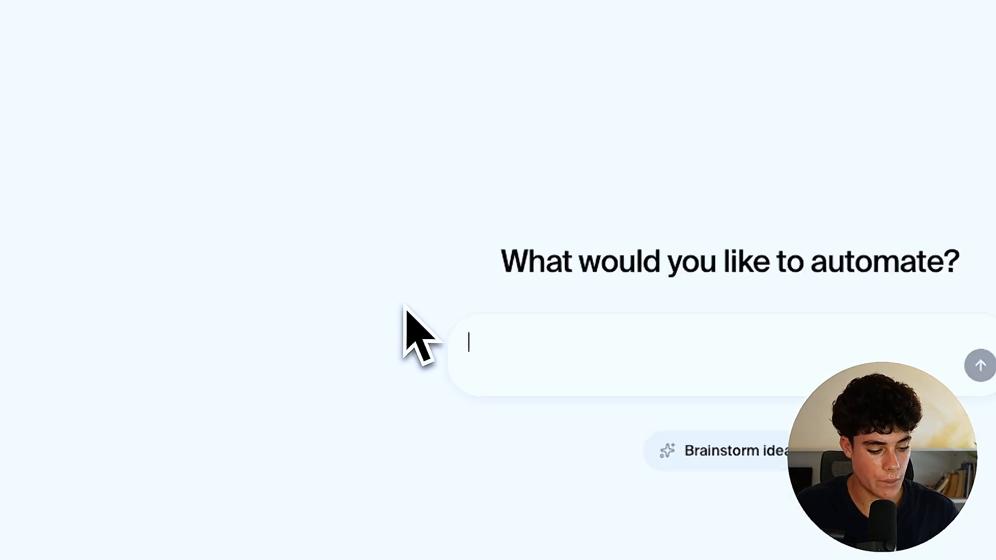
key(super+v)
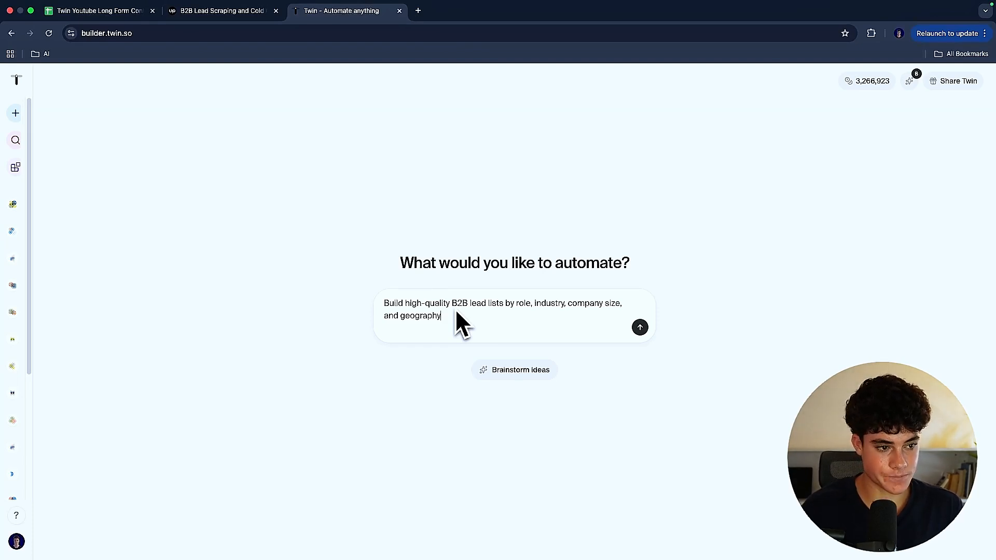
- Extend the prompt with "In the usa, b2b companys with 20-50 employees." and leave a blank line after it
text(In the usa)
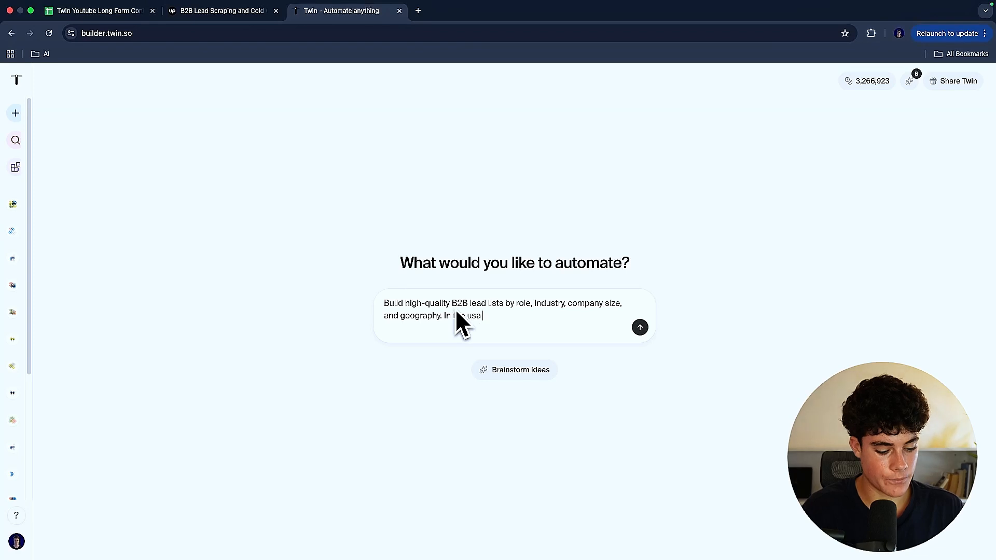
text(, b2b com)
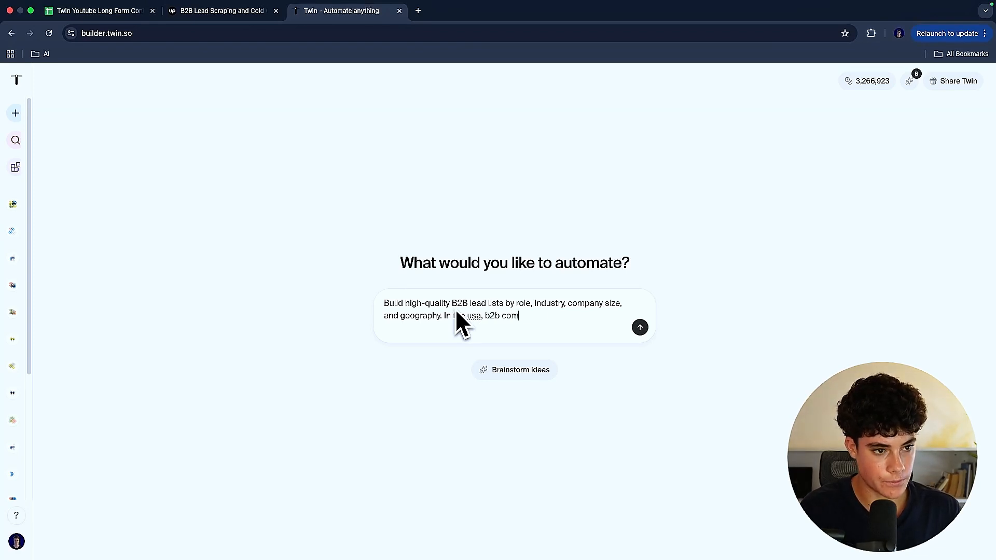
text(panys with 20)
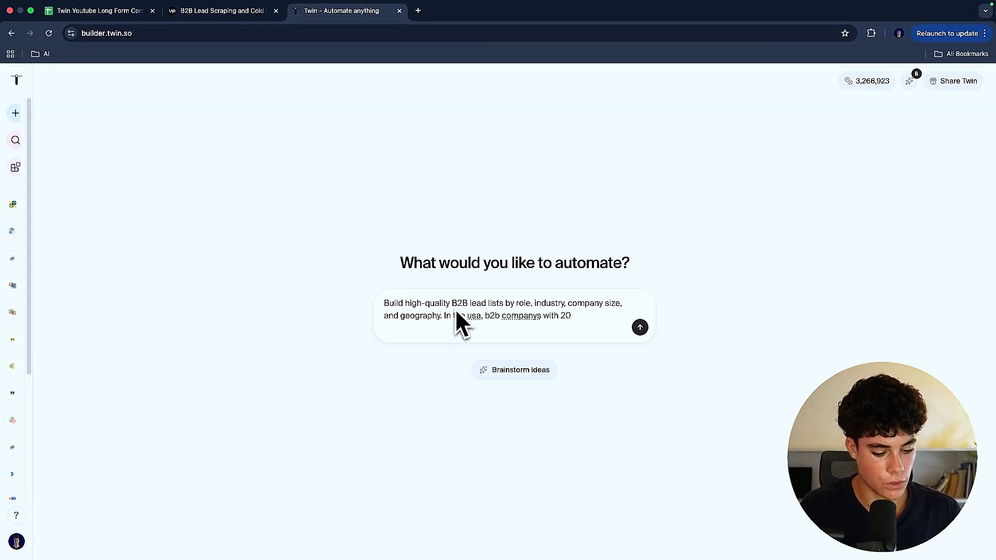
text(-50 employees)
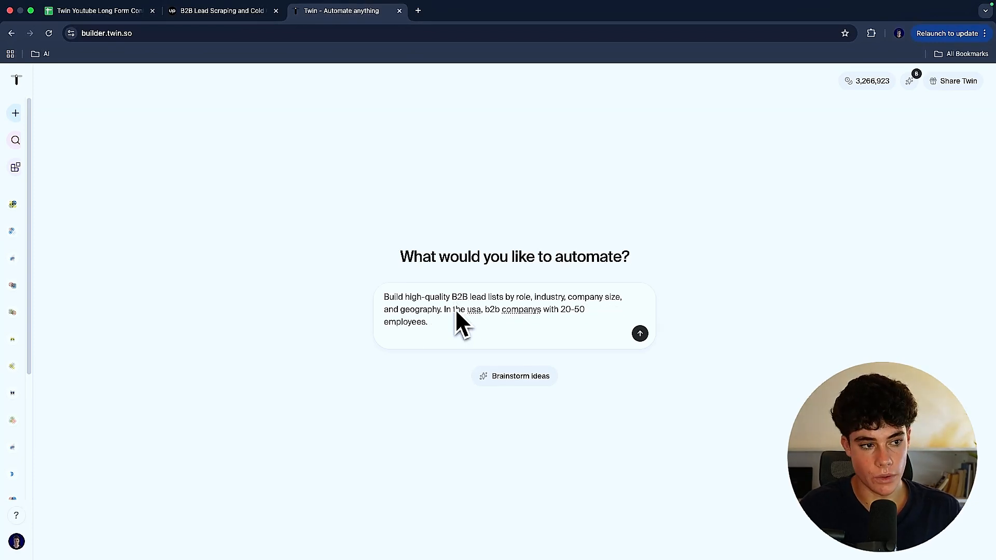
text(.)
key(shift+Return)
key(shift+Return)
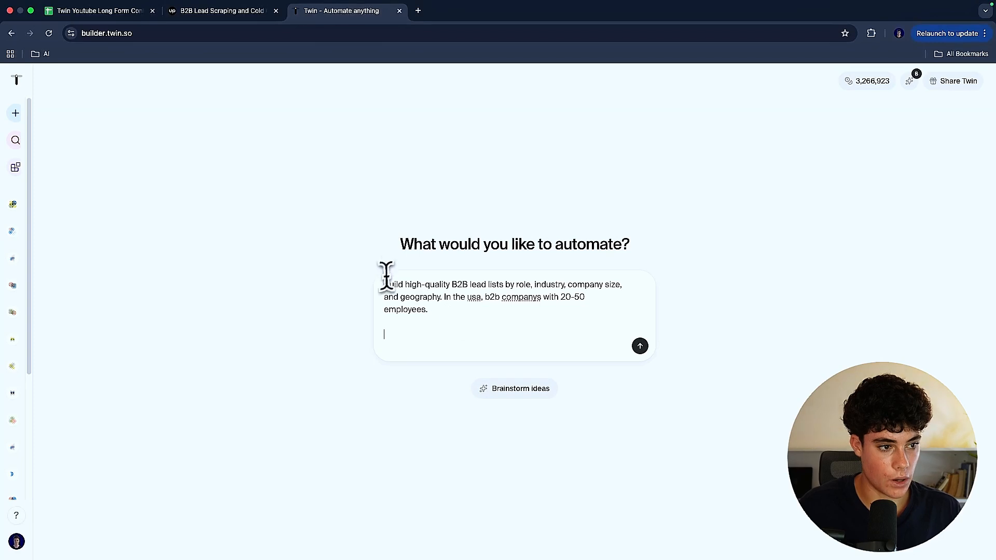
- Number the opening paragraph of the prompt "1." and return the cursor to the empty line below it
click(387, 280)
text(1.)
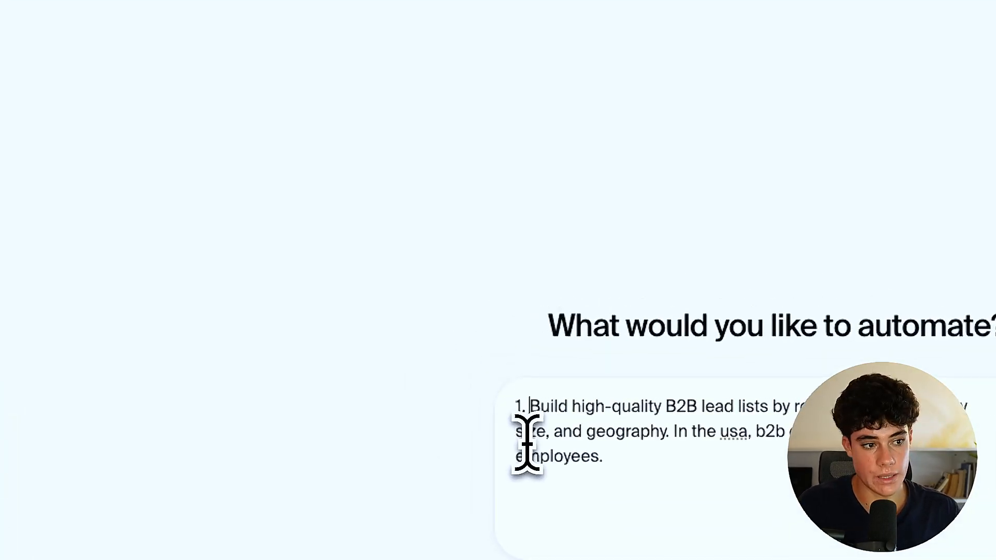
click(622, 461)
key(Down)
key(Down)
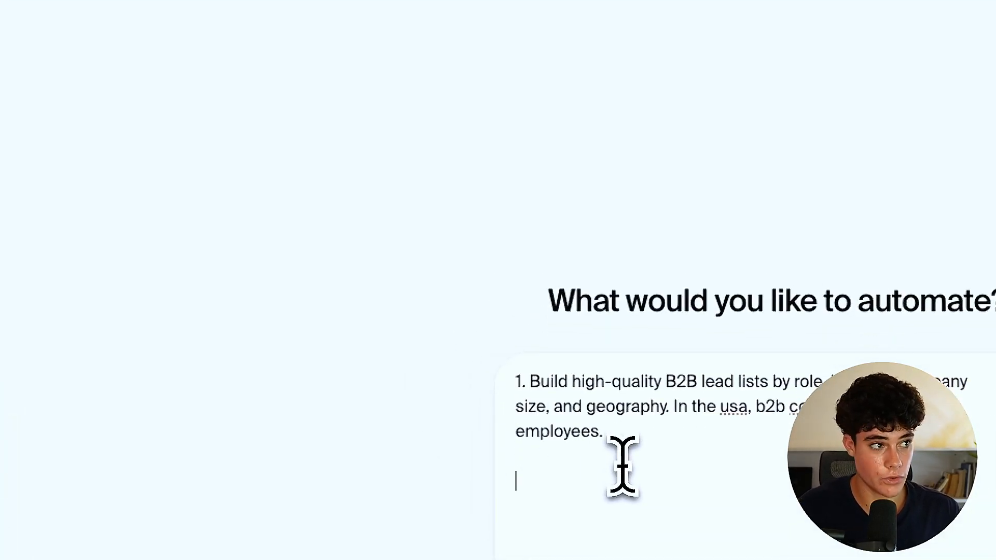
- Take "Scrape and enrich data from multiple sources" from the Upwork post and add it as item 2 of the Twin prompt
click(453, 25)
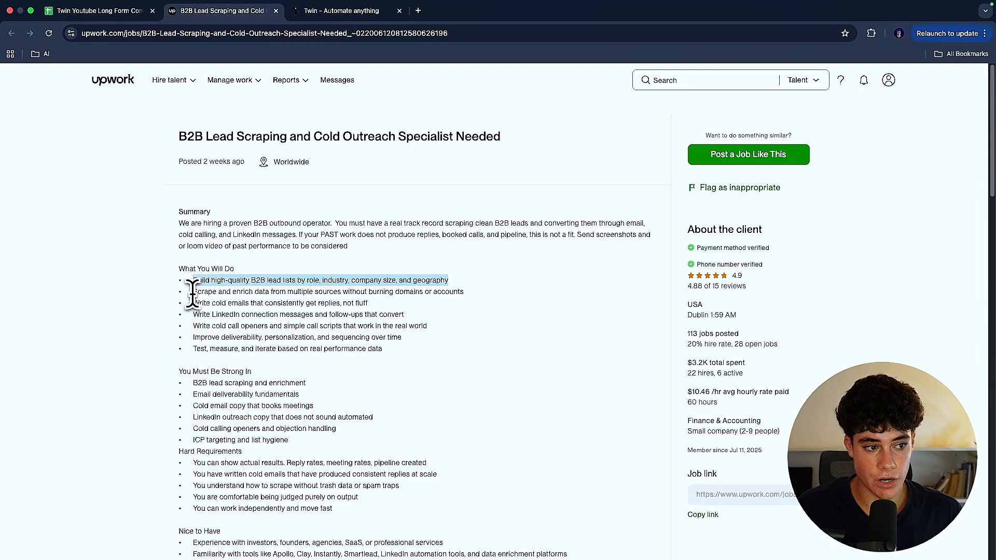
drag(193, 291, 341, 292)
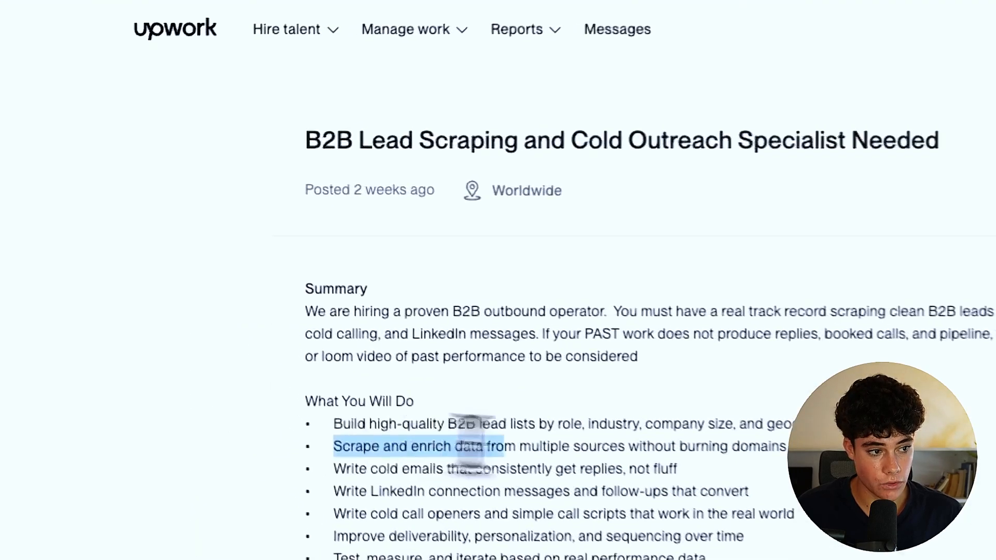
mouse_move(634, 452)
mouse_down()
mouse_move(596, 451)
mouse_move(629, 452)
mouse_up()
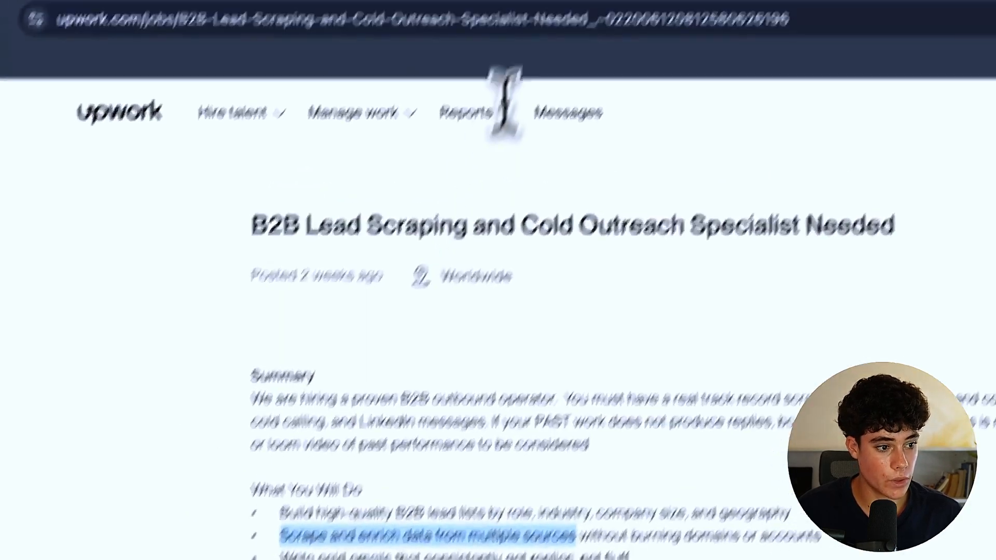
click(521, 32)
key(Return)
key(Return)
text(2. Scrape and enrich data from multiple sources)
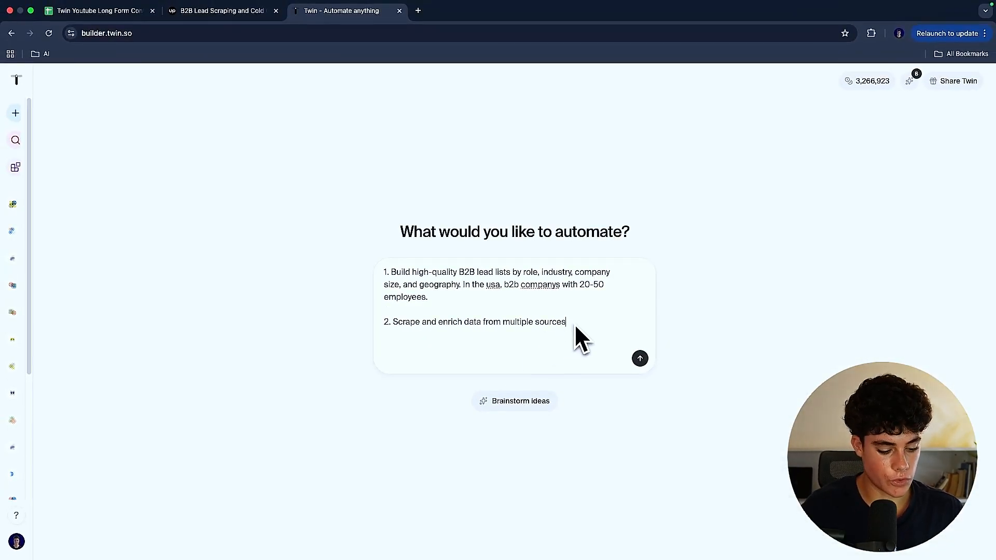
- Complete item 2 with "to verify the emails" and start an item "3." below a blank line
text(veri)
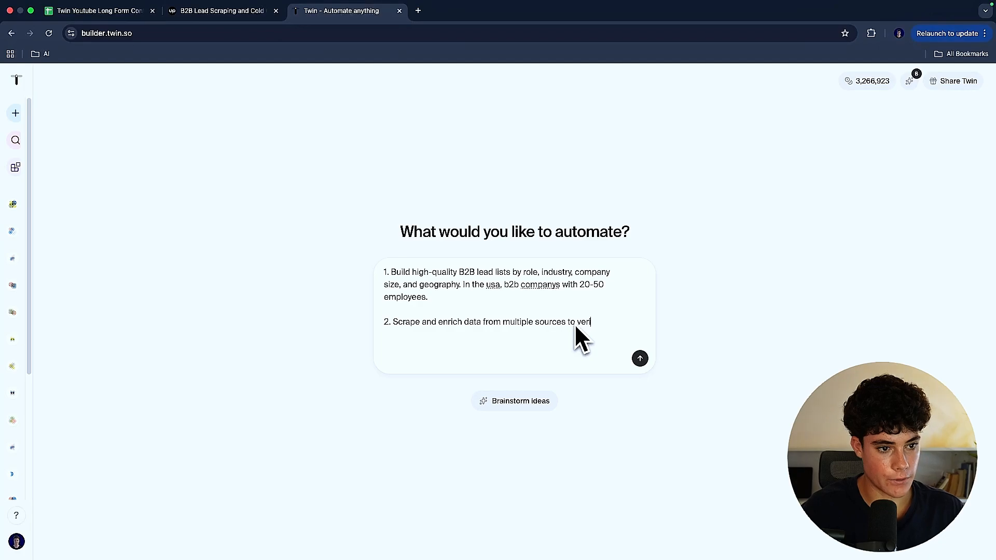
text(fy the emails)
key(Return)
key(Return)
text(3.)
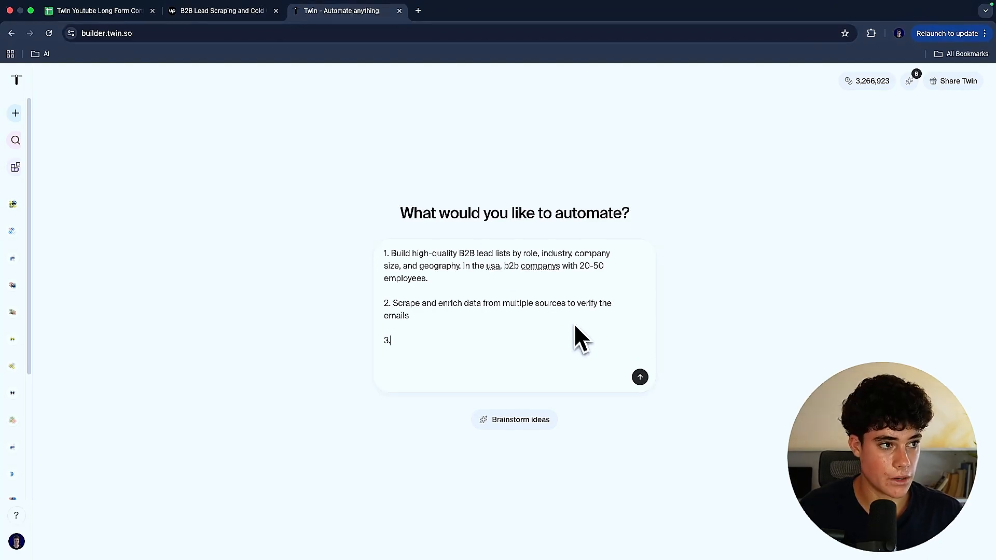
- Copy "Write cold emails that consistently get replies" from the bullet list in the Upwork post
click(254, 24)
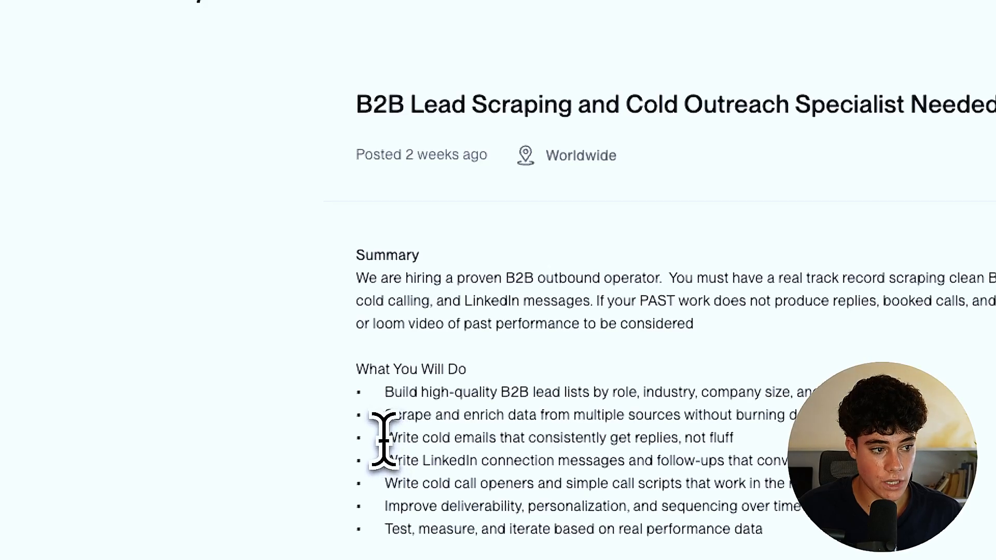
drag(385, 439, 680, 438)
key(super+c)
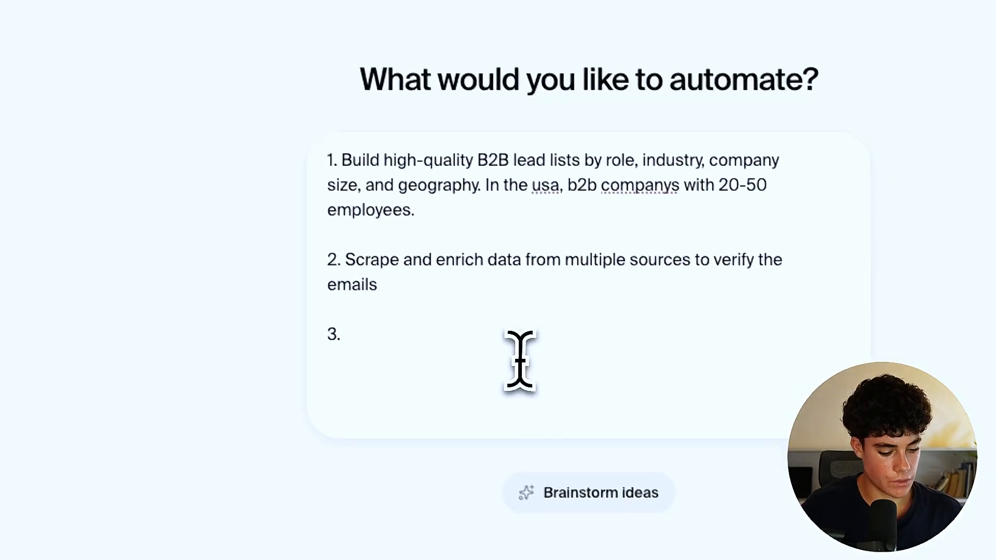
- Write item 3 of the Twin prompt as "from there write cold emails that consistently get replies", using the copied phrase without a repeated "Write"
text(fropm there)
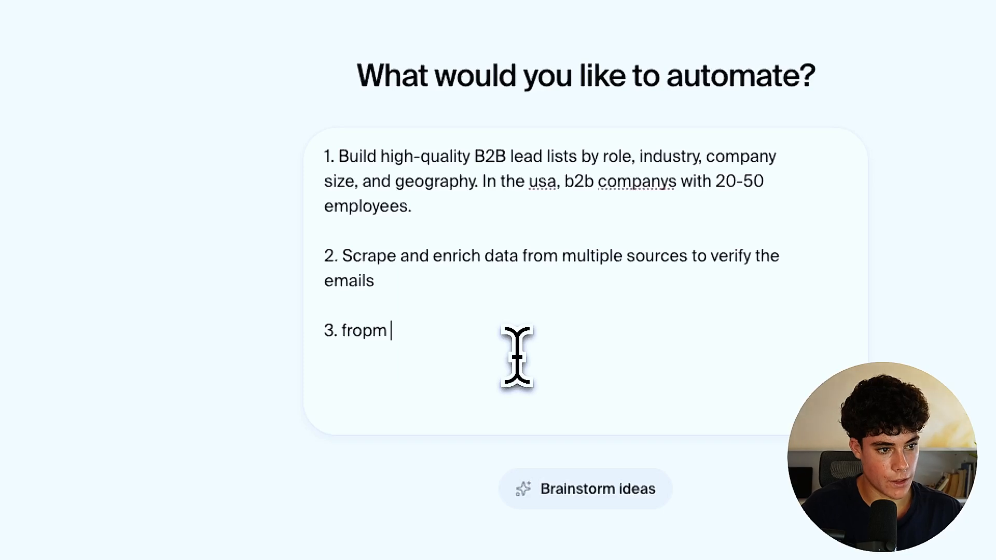
text( write)
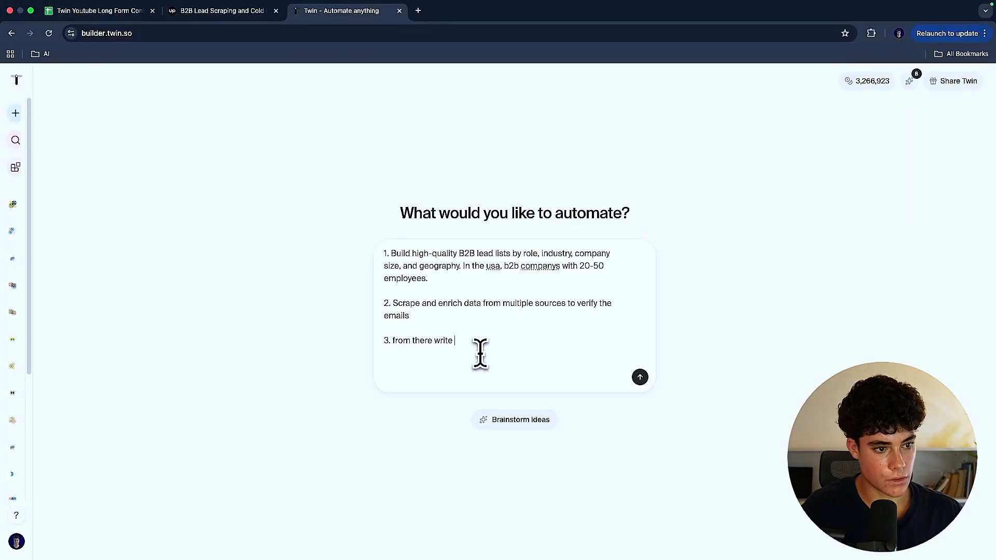
key(super+v)
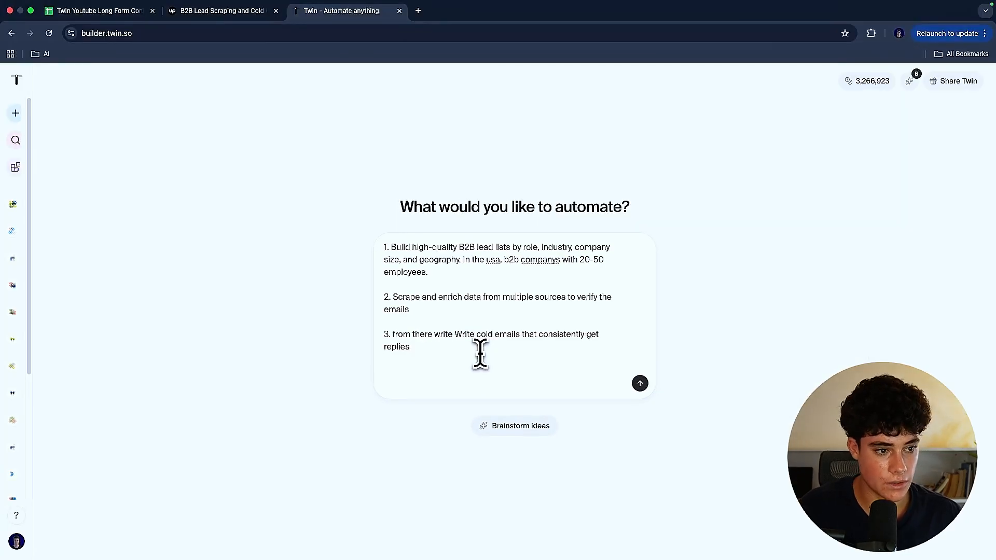
drag(474, 335, 458, 336)
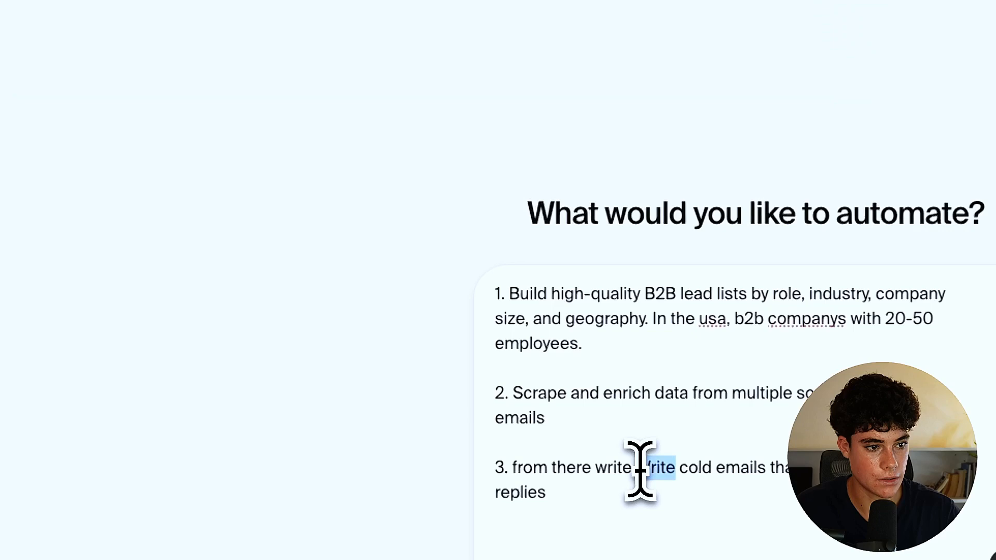
key(BackSpace)
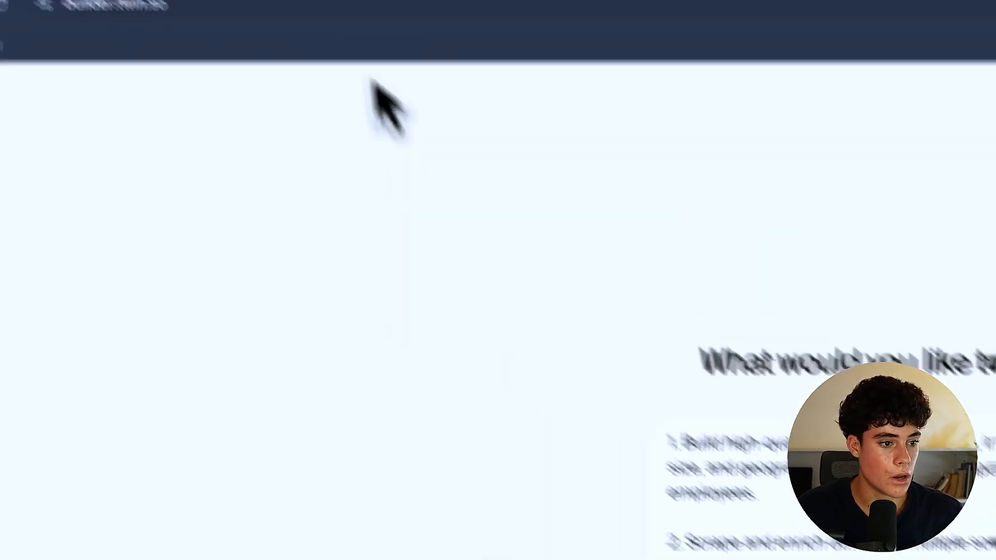
- Recheck the Upwork post, then end item 3 with a period in Twin and add "4. track all of the respones open rates"
click(387, 26)
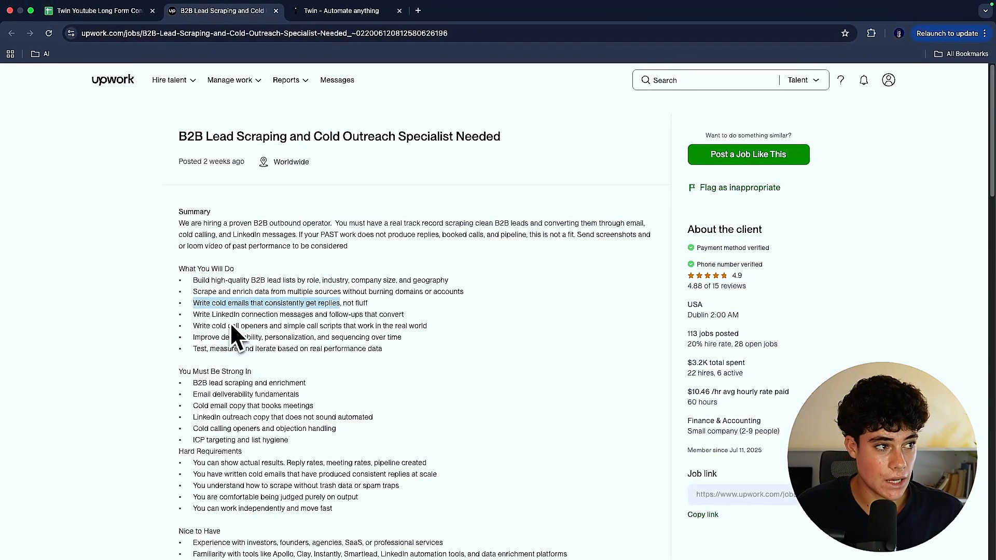
click(317, 11)
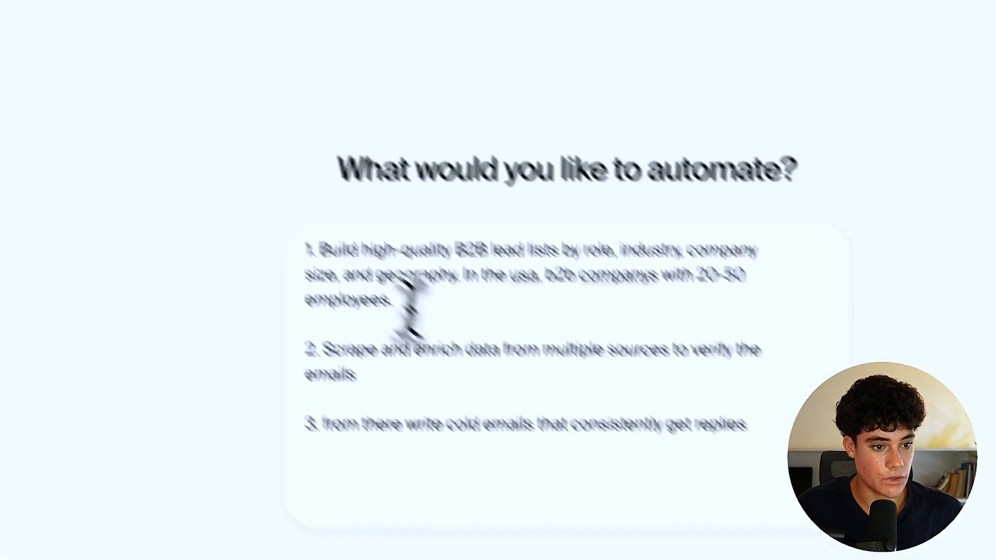
click(756, 414)
key(Return)
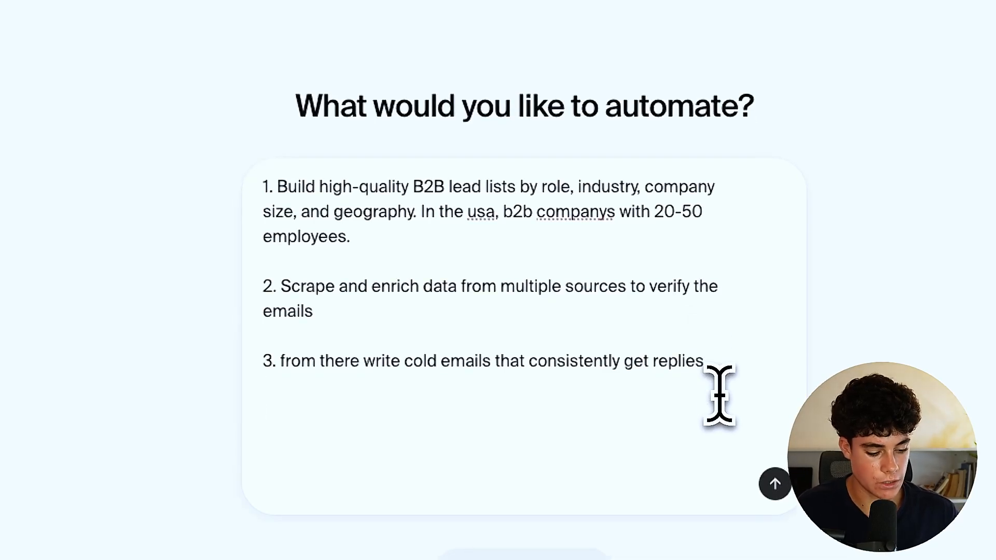
text(4. track )
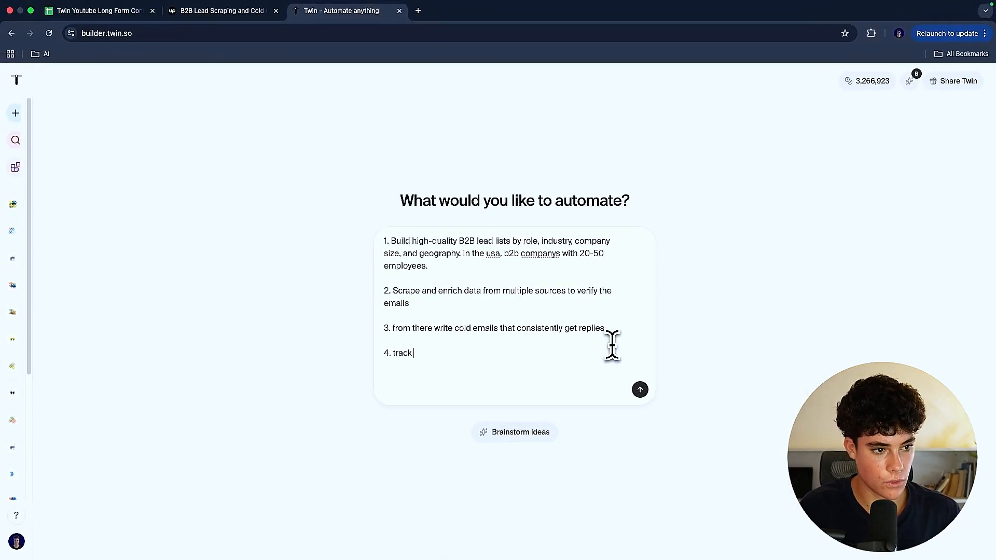
text(all of the resp)
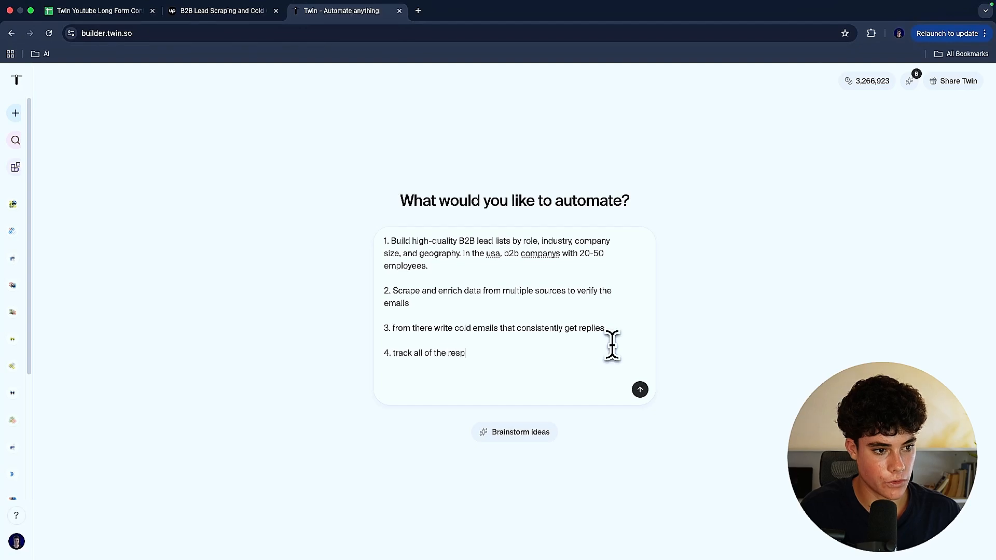
text(ones open rates)
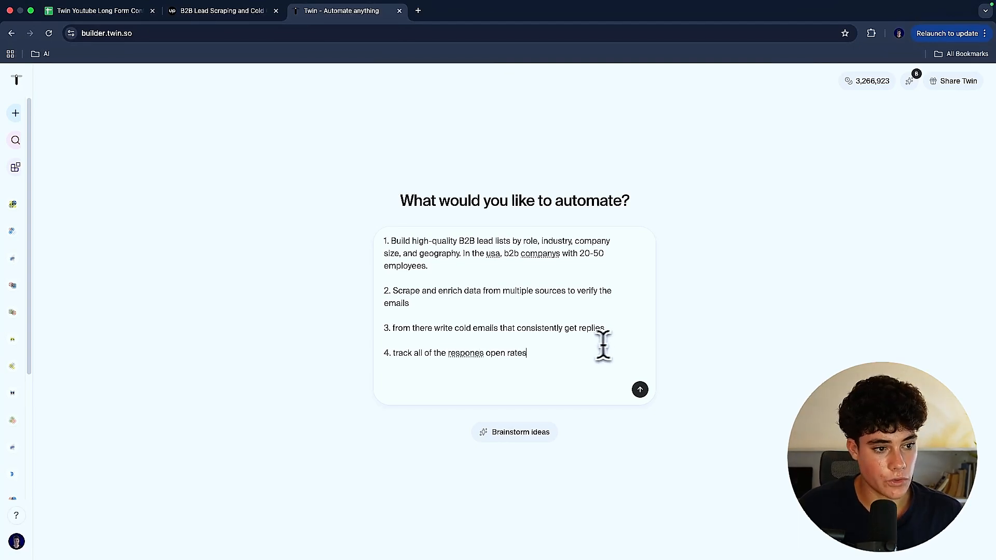
- Separate "respones" and "open rates" in item 4 with a comma and return the cursor to the line's end
click(485, 354)
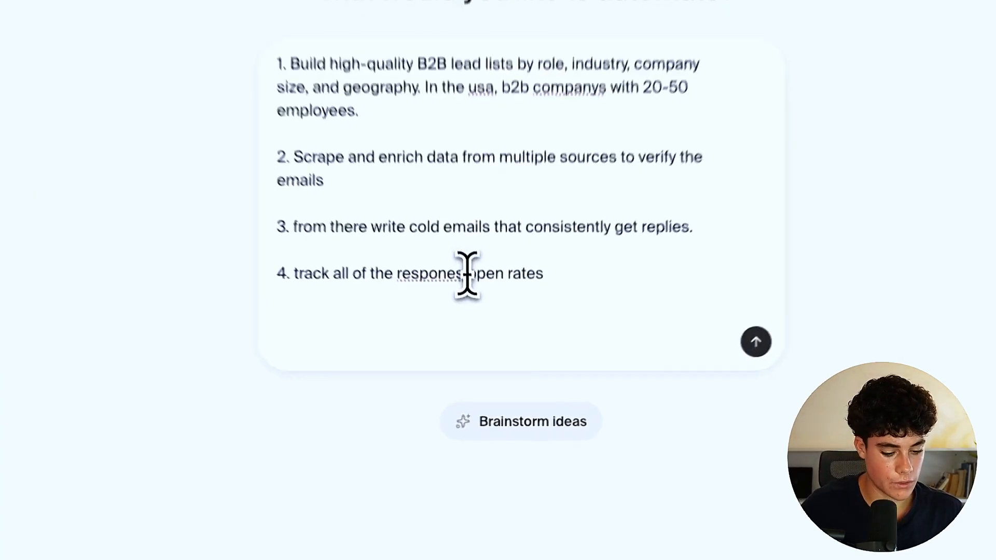
text(&)
click(527, 354)
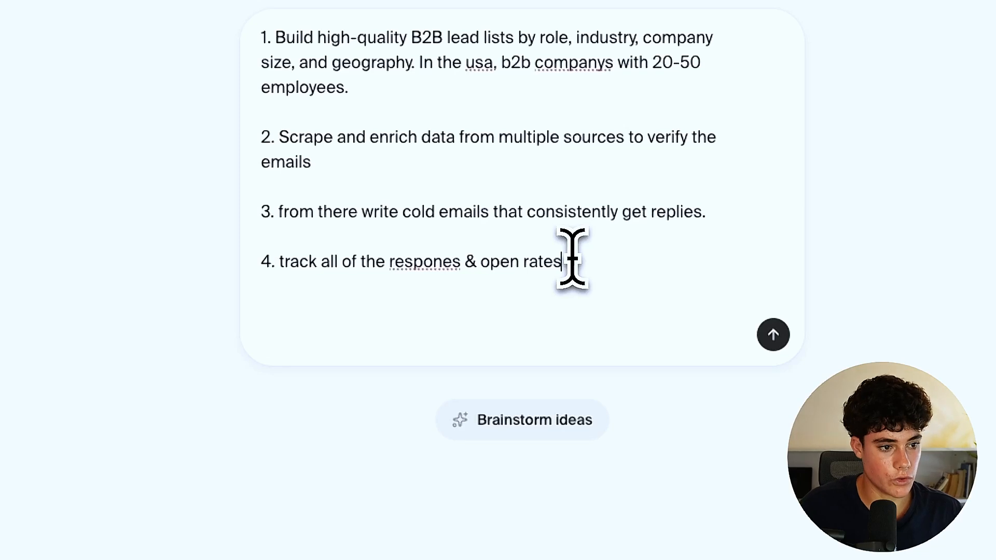
right_click(441, 261)
key(Escape)
click(477, 261)
key(BackSpace)
key(BackSpace)
text(,)
click(609, 264)
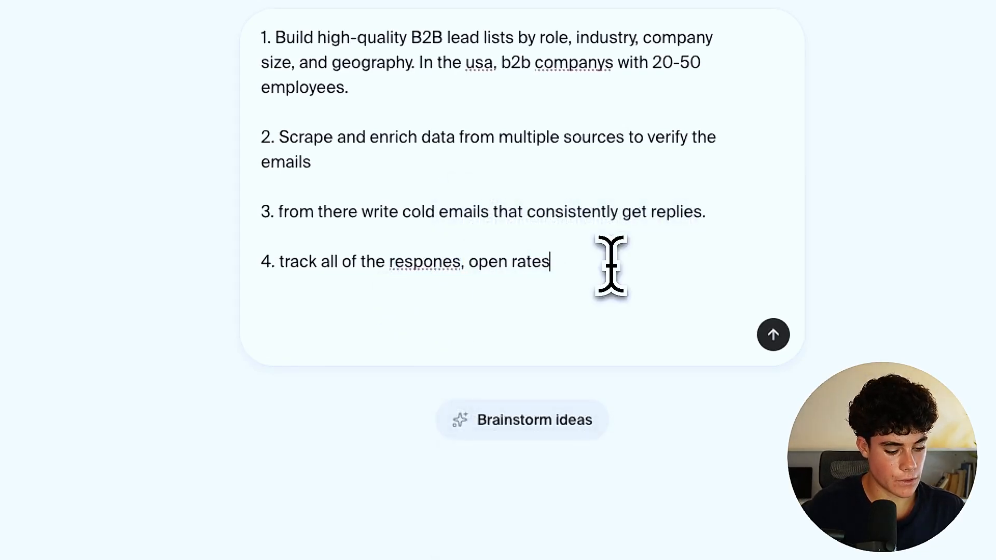
- Complete item 4 of the prompt with "& send rates inside a google sheet" after "open rates"
text(& send rates i)
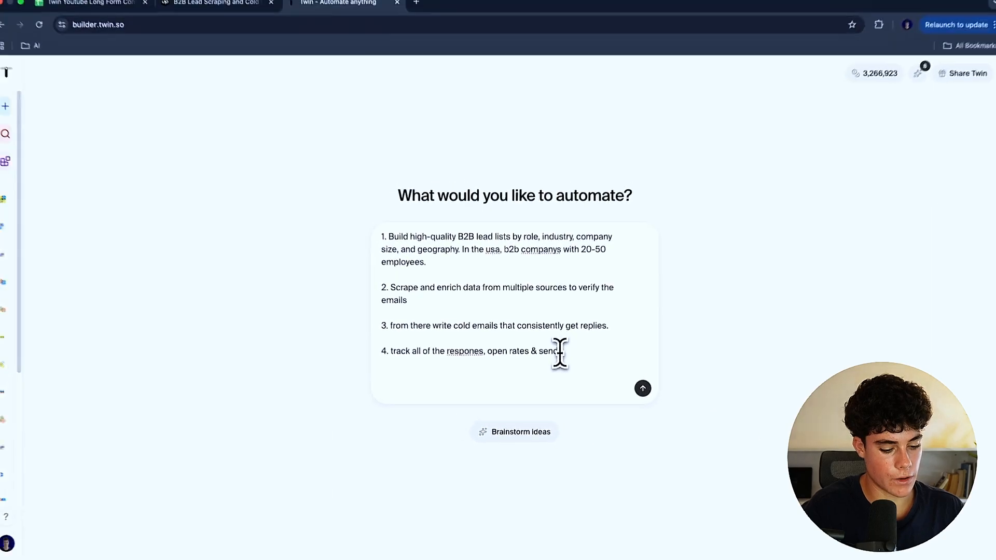
text(nsidf)
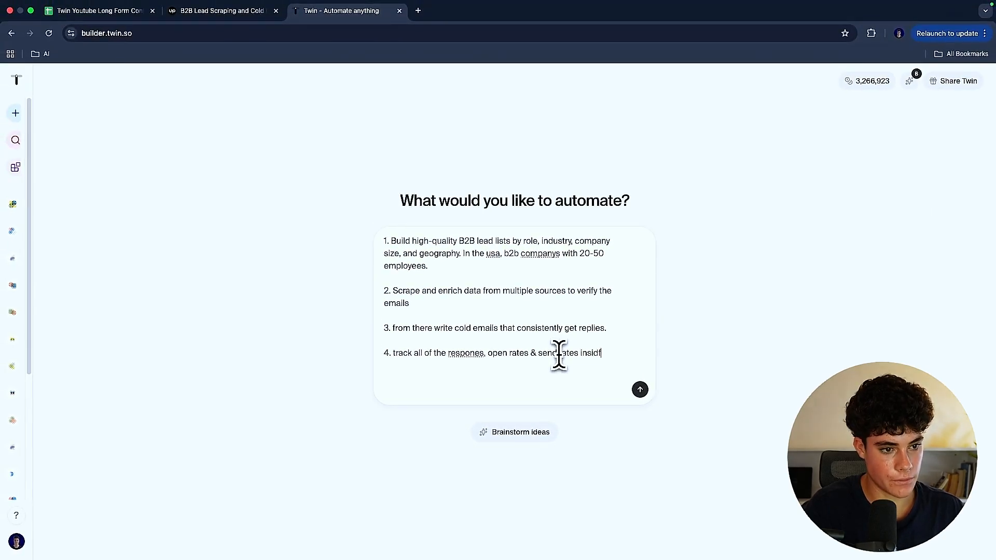
key(BackSpace)
text(e a google sheet)
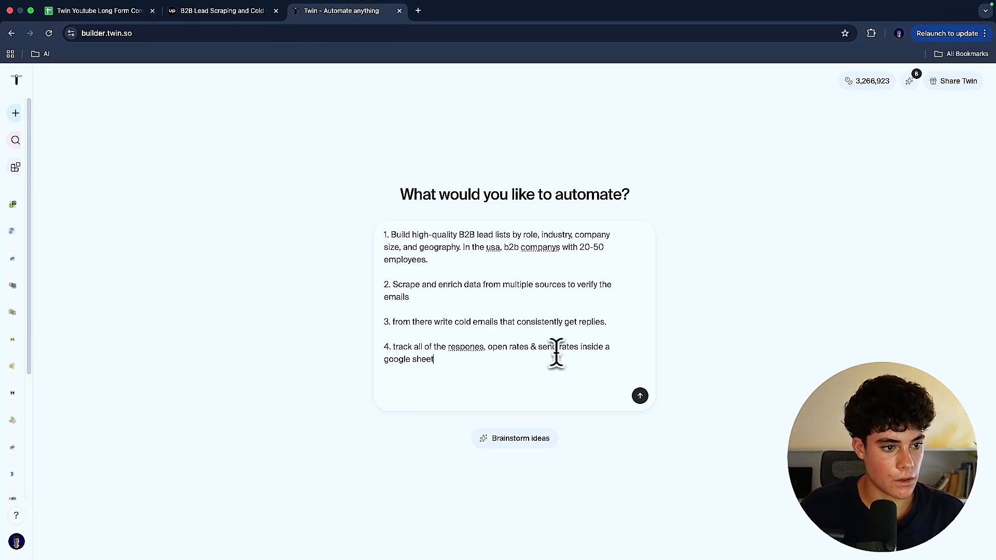
- Insert a period before the final "s" of "companys" in item 1 and submit the four-item automation prompt
right_click(454, 347)
click(475, 347)
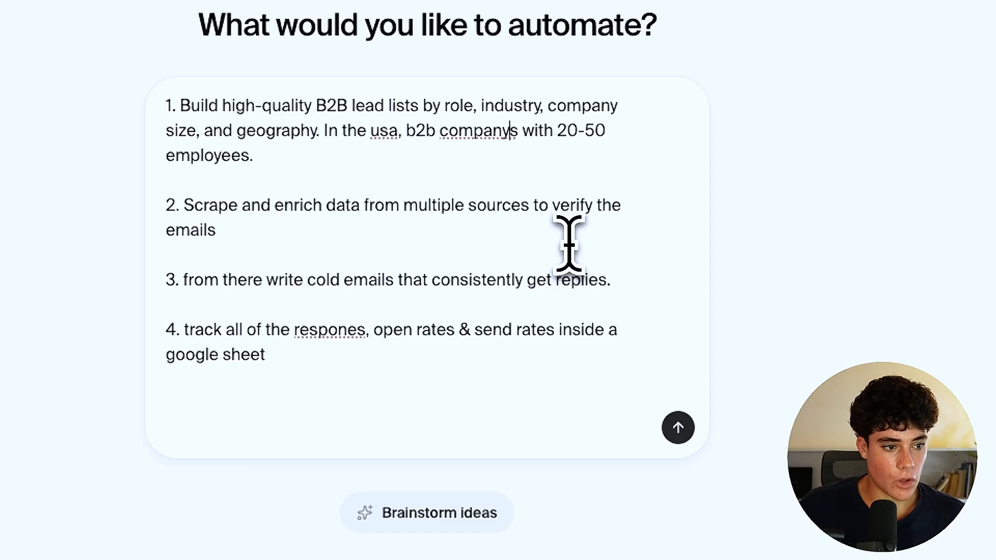
text(.)
click(420, 376)
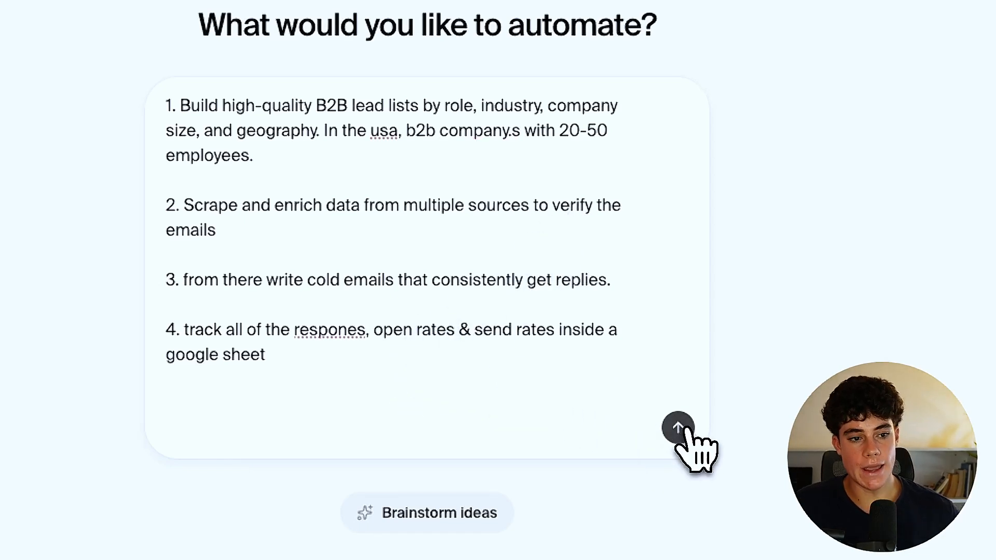
click(679, 427)
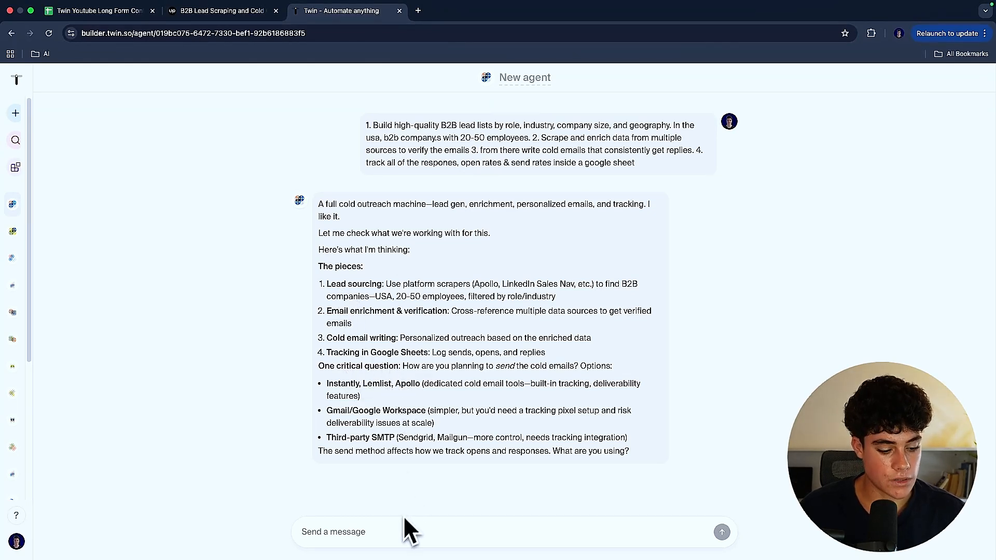
- Answer the agent's question about the email sending method with "gmail for the sending for now"
text(gmail)
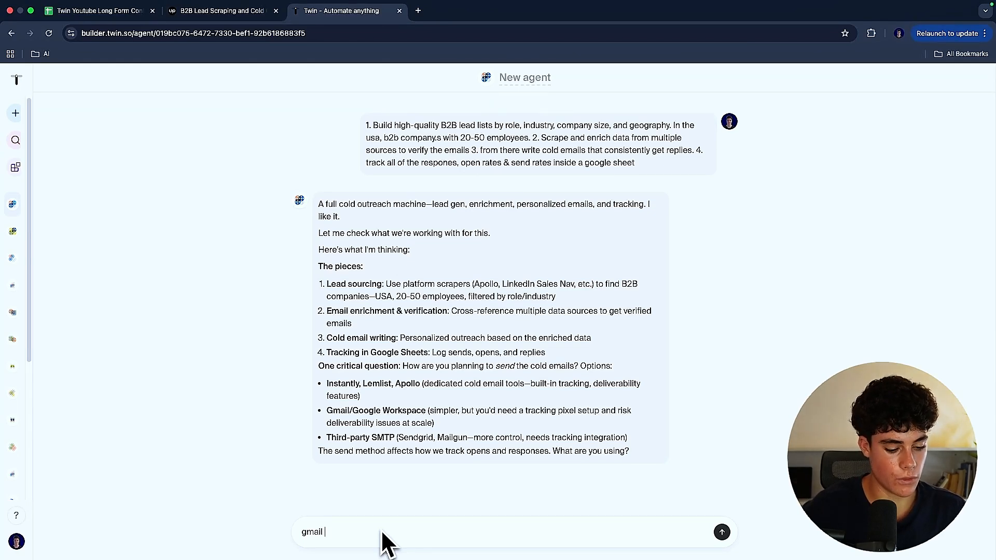
text(the sending for now)
key(Return)
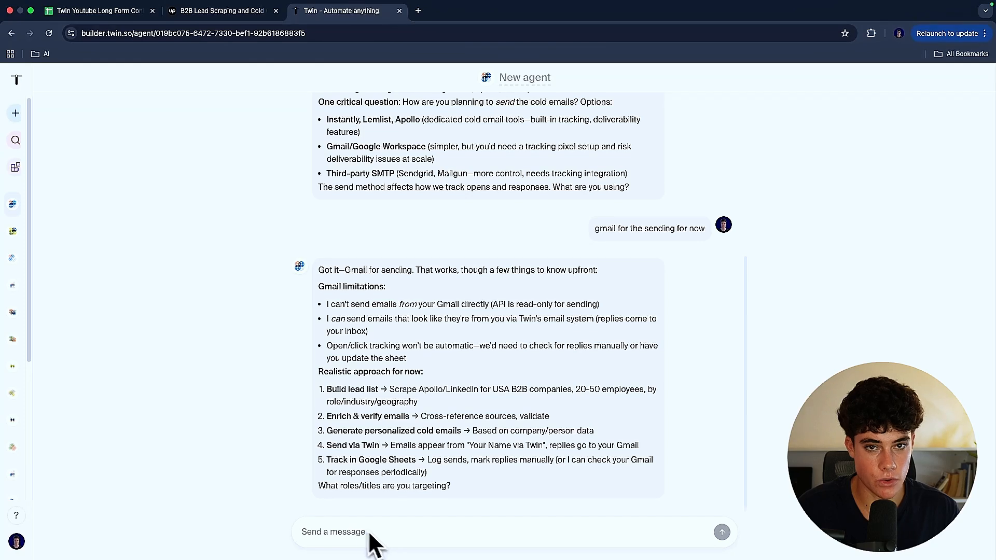
- Answer the agent's question about target roles and titles with "ceo's & owners"
click(369, 532)
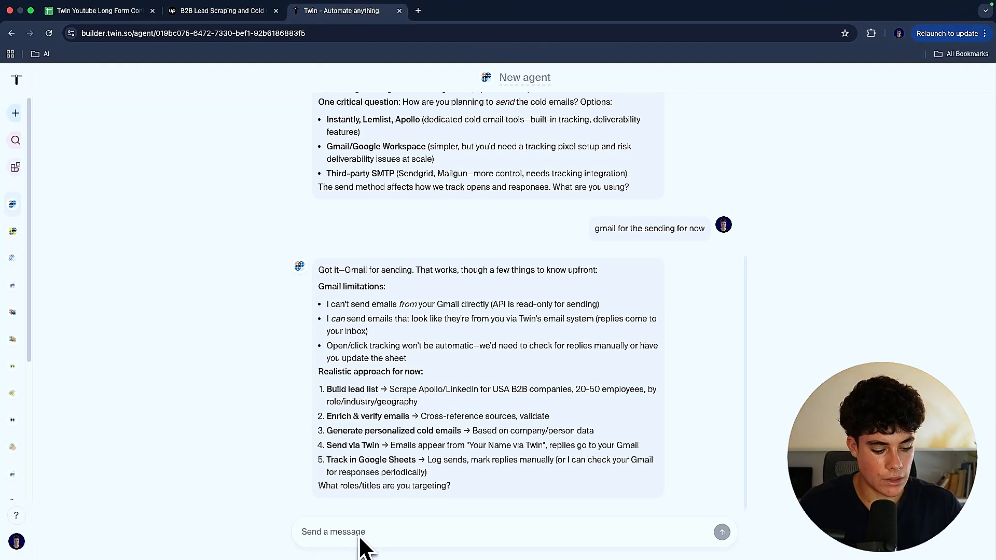
text(ceo)
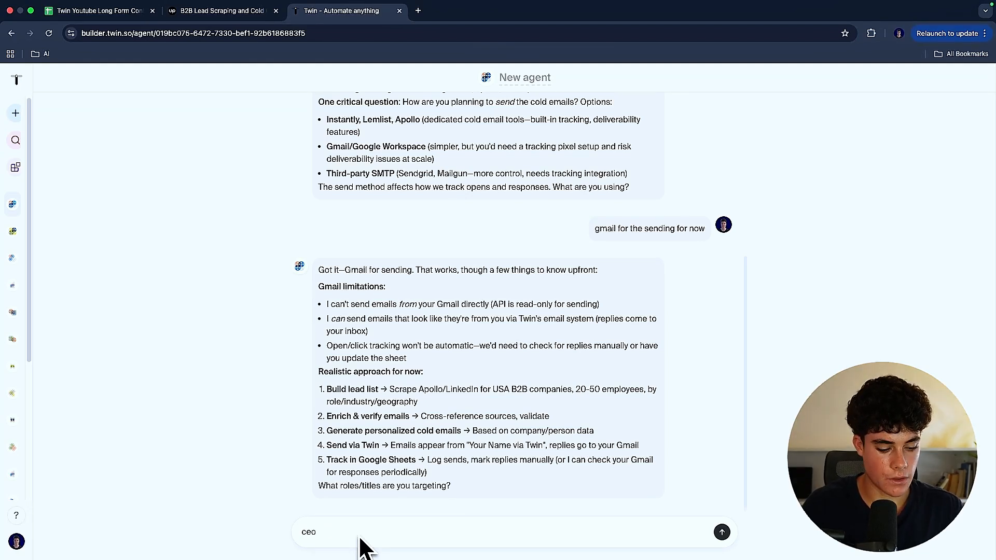
text('s & owners)
key(Return)
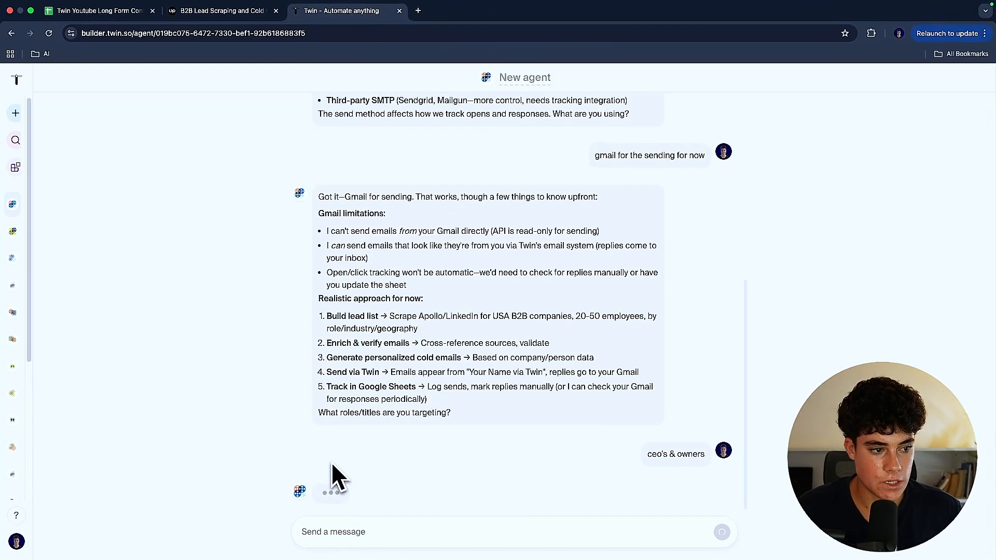
- Answer the agent's industry question with the suggested option Tech/SaaS
drag(323, 406, 486, 406)
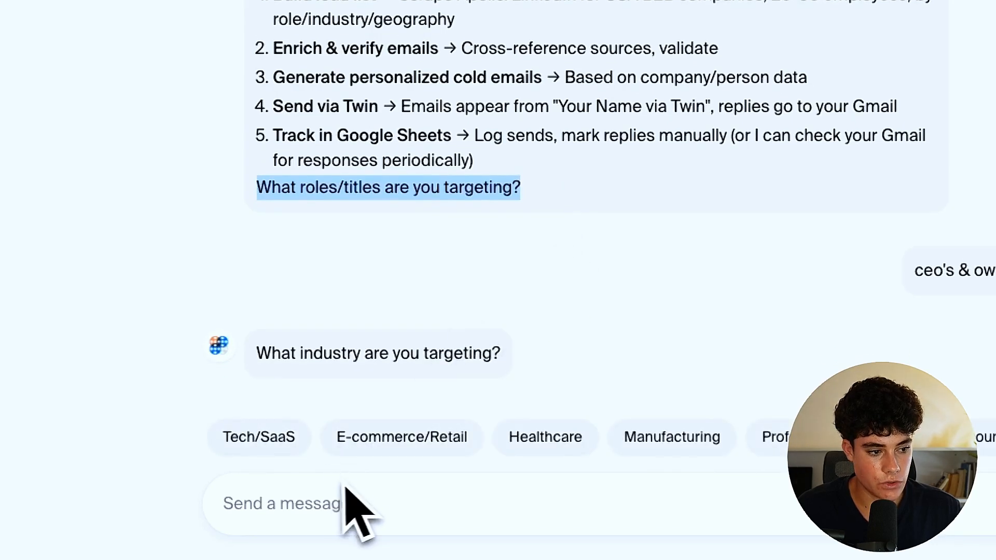
click(271, 445)
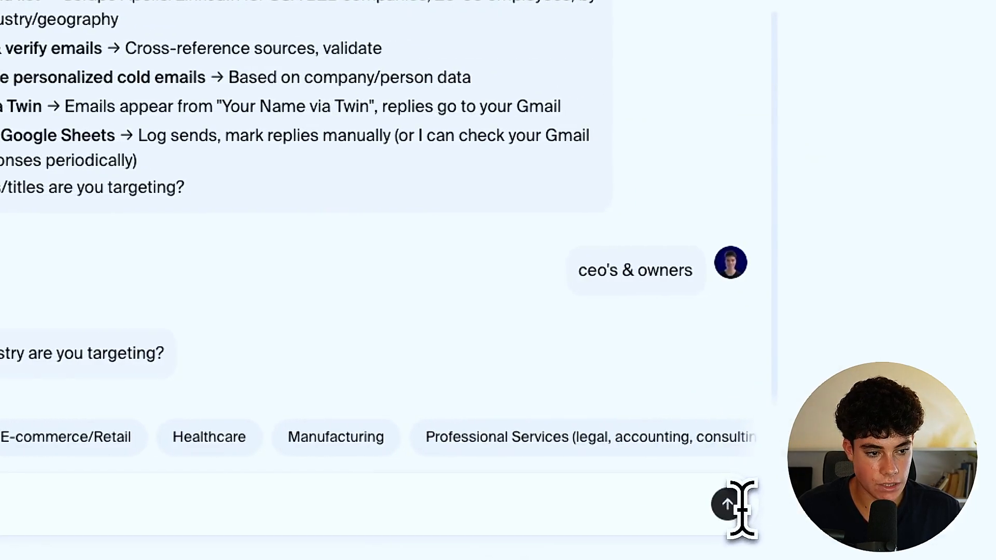
click(754, 506)
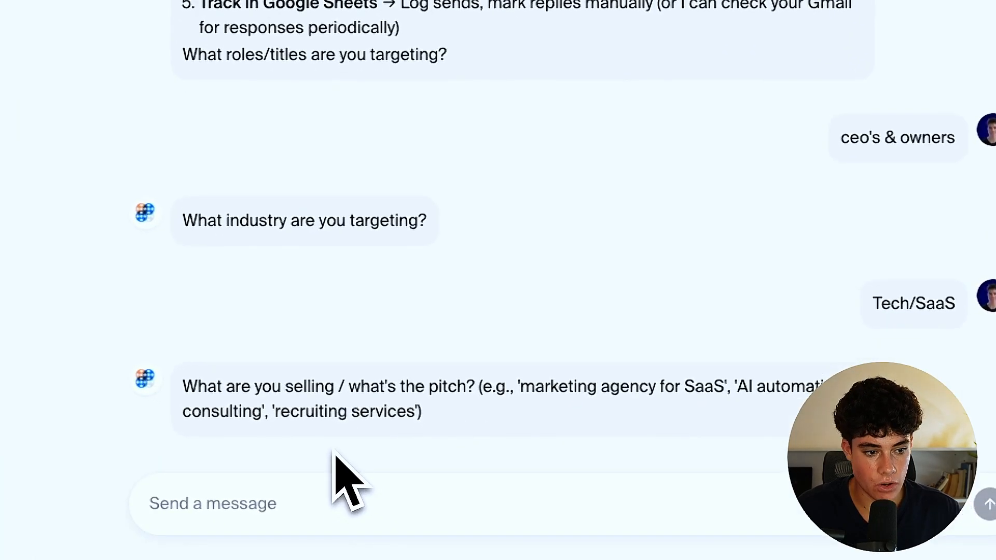
- Answer the agent's pitch question by copying its example "marketing agency for SaaS" into the reply and sending it
drag(518, 389, 725, 389)
key(ctrl+c)
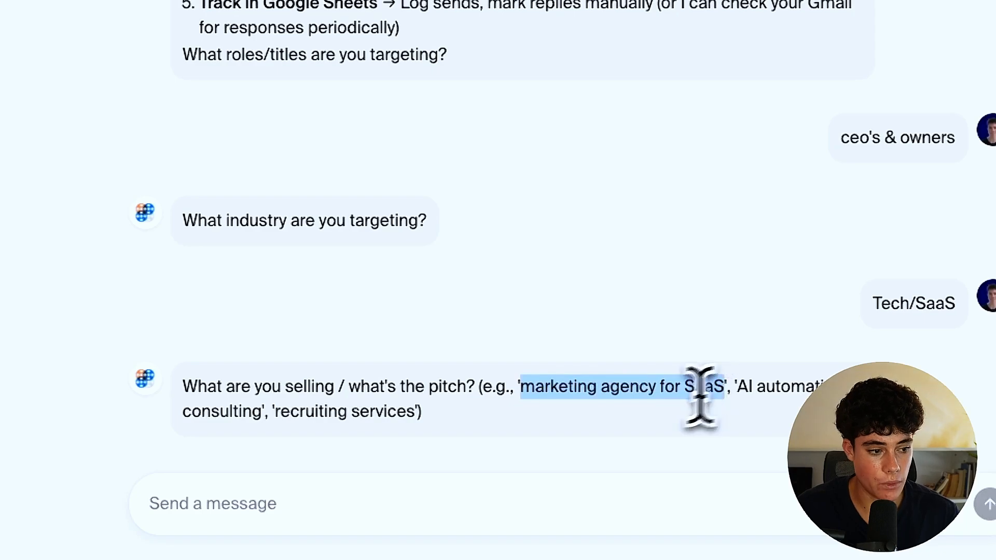
click(503, 491)
key(ctrl+v)
key(Return)
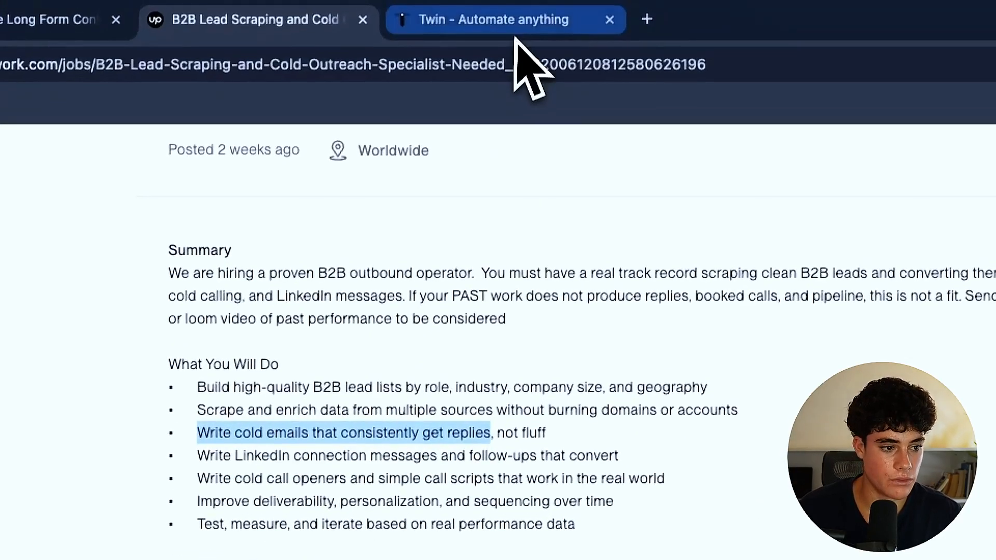
- In Twin, choose 25 (small test) as the first lead batch and approve the run by replying "yes lest start"
click(515, 36)
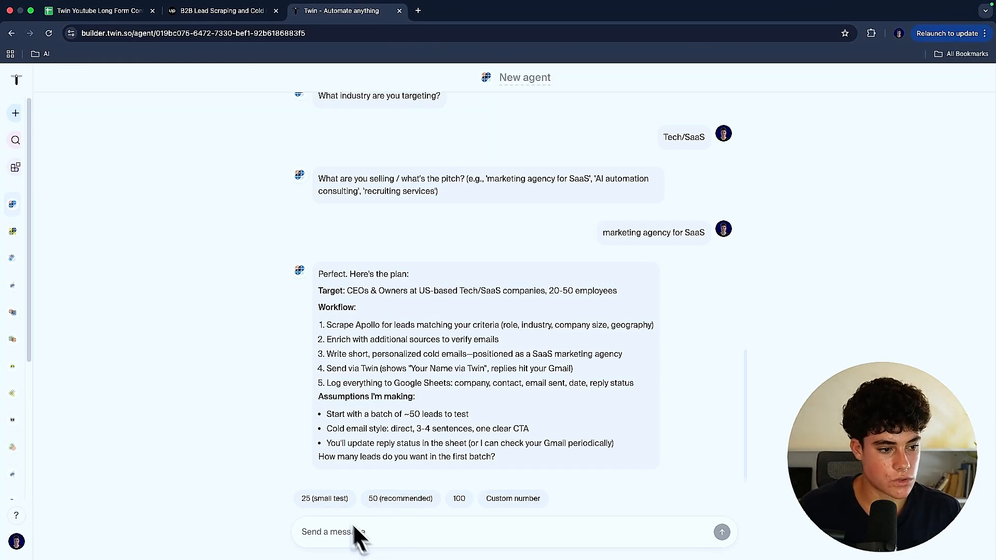
click(324, 499)
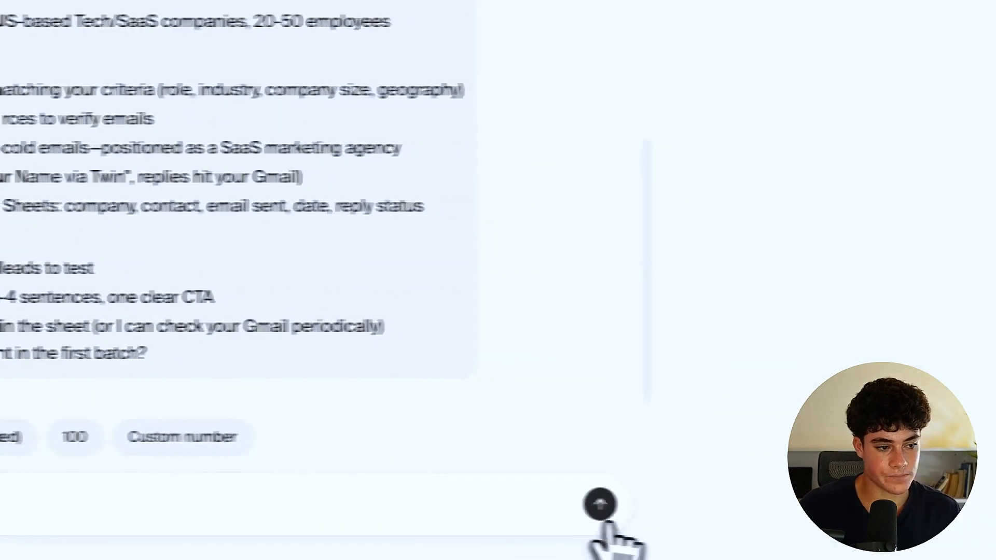
click(600, 505)
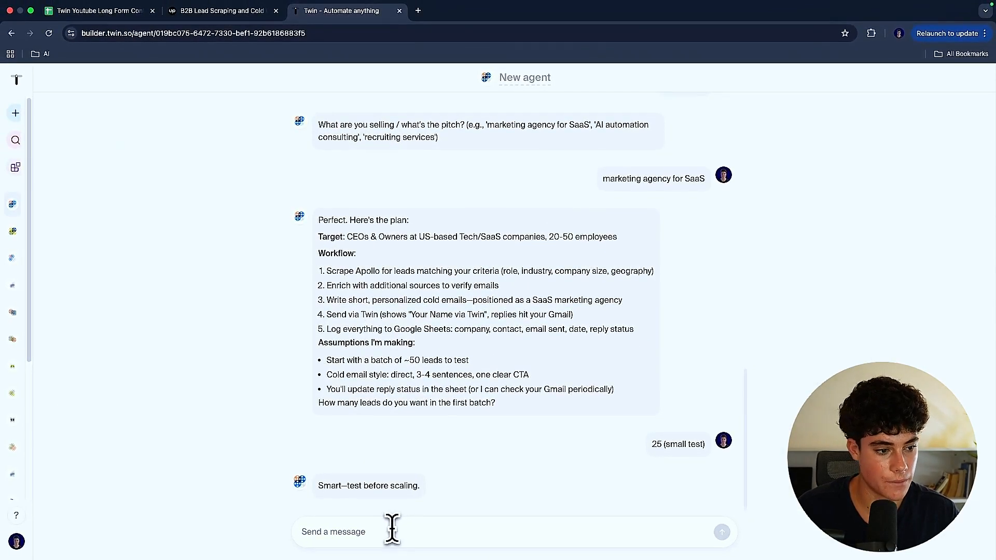
text(yes lest start)
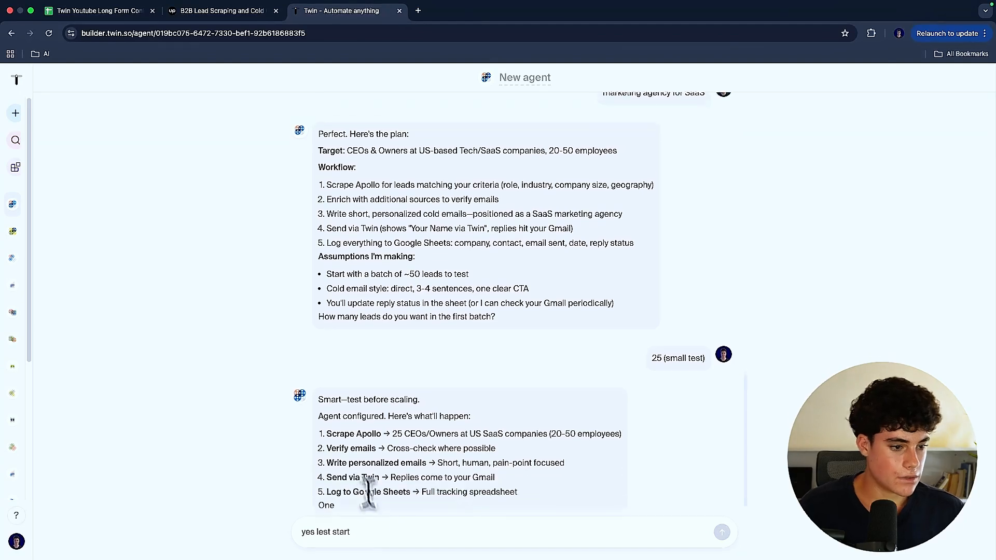
click(722, 532)
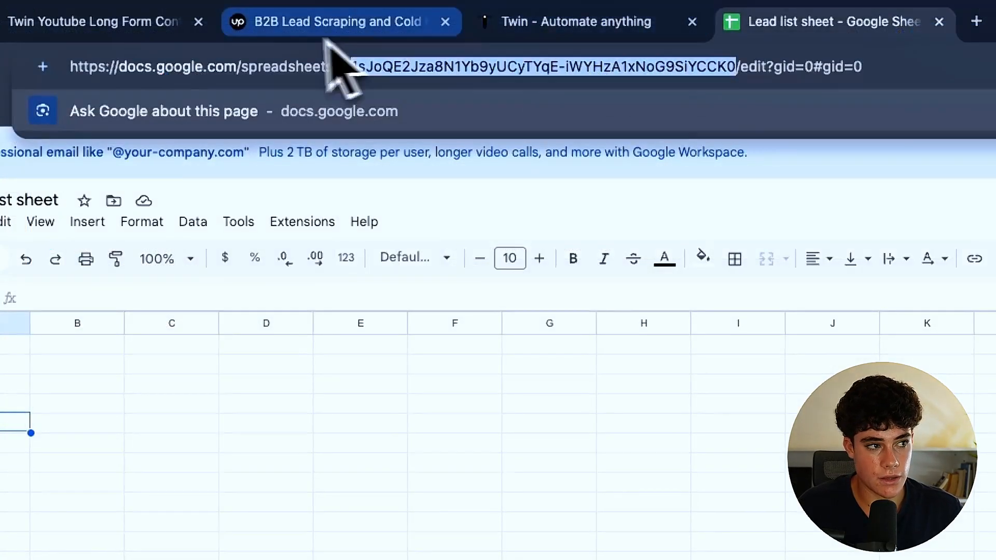
- Return to Twin and refuse the sheets.googleapis.com API key request with the reason "Use browser instead"
click(544, 27)
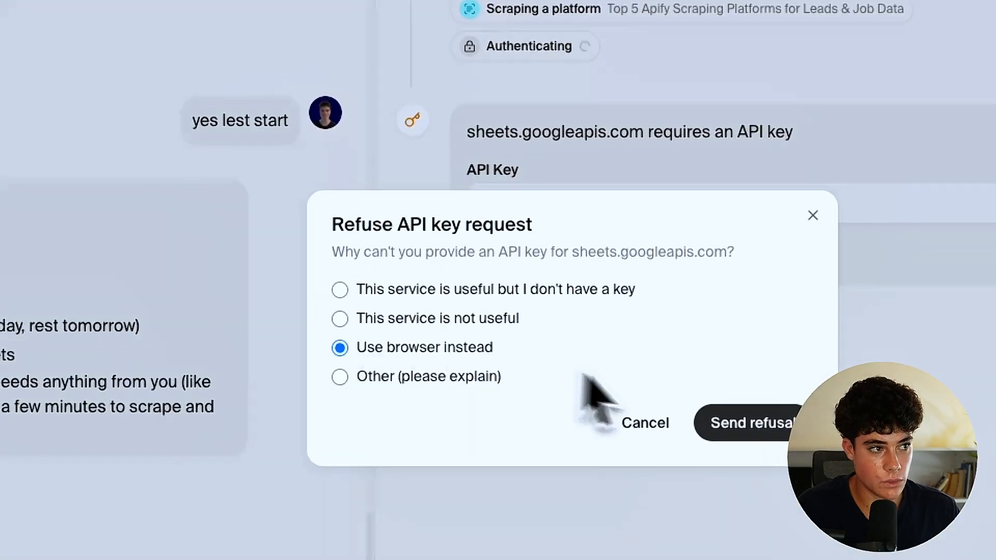
click(716, 419)
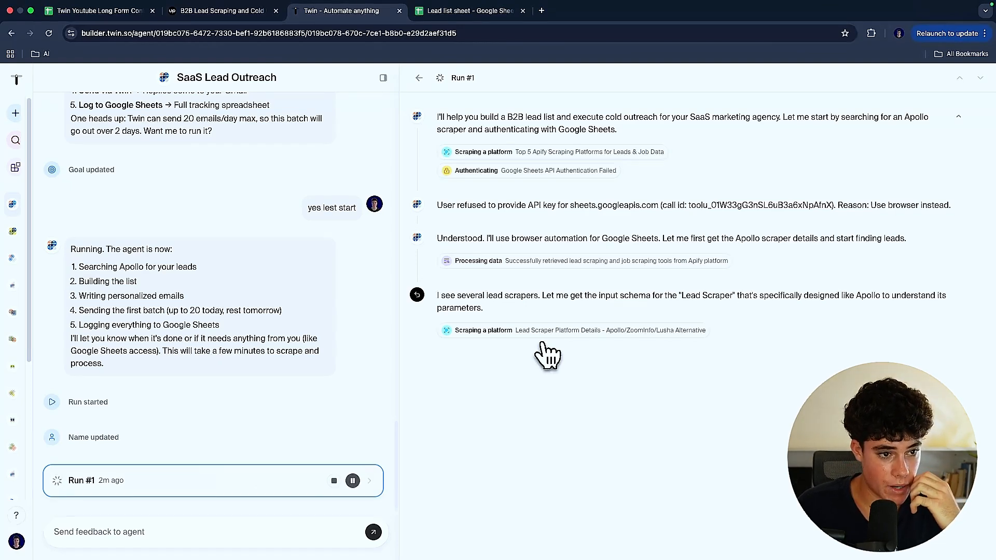
- Glance at the Upwork job post, then return to Twin and reload the agent's run page
mouse_move(539, 338)
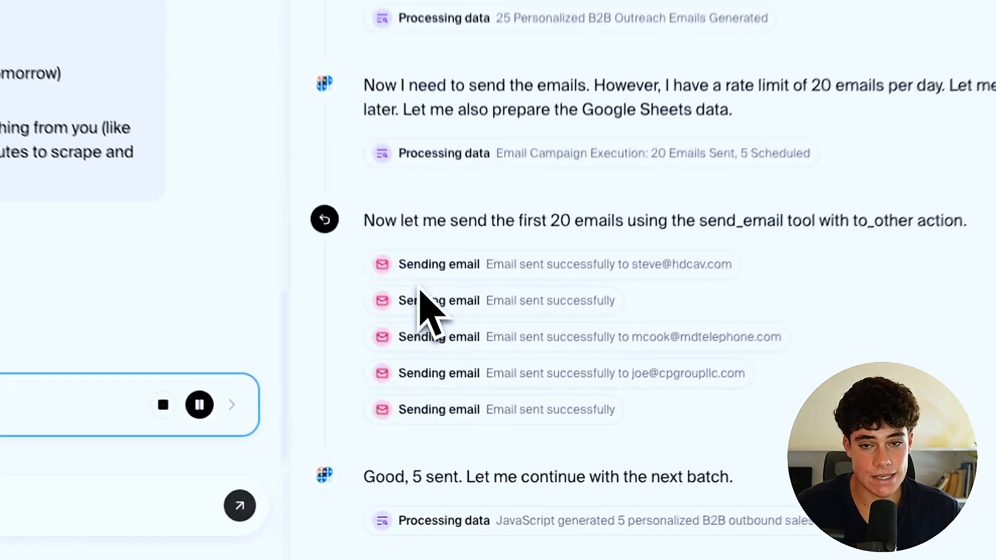
mouse_move(467, 412)
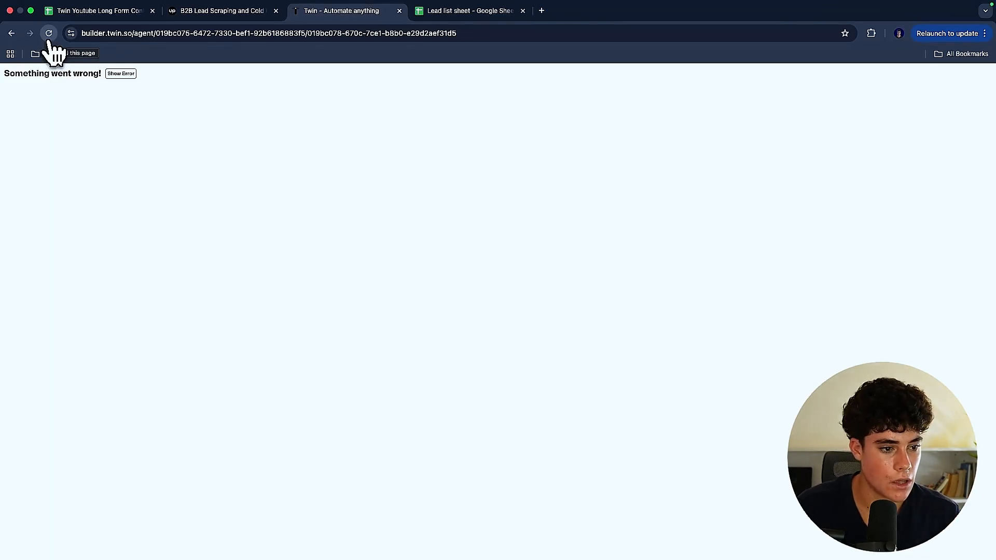
click(223, 10)
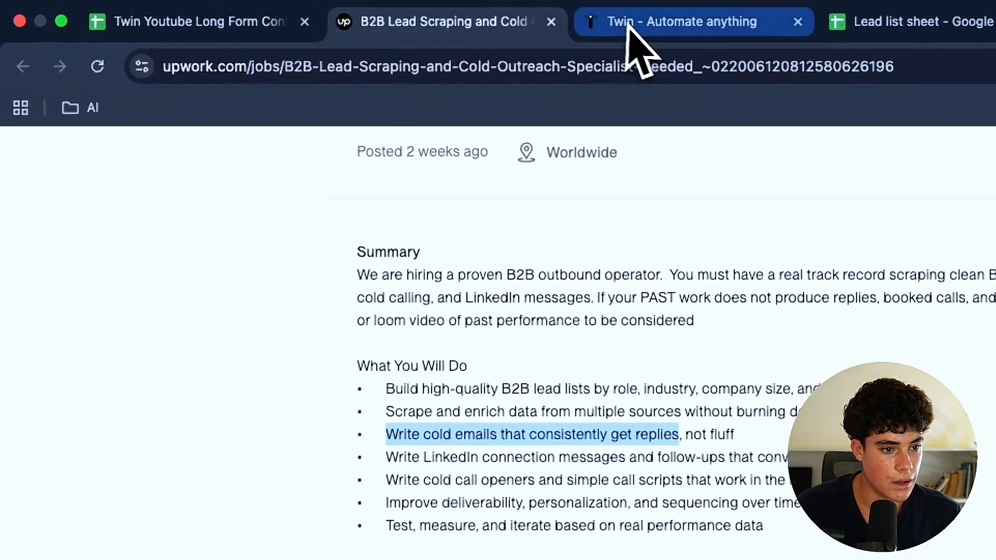
click(343, 11)
click(101, 65)
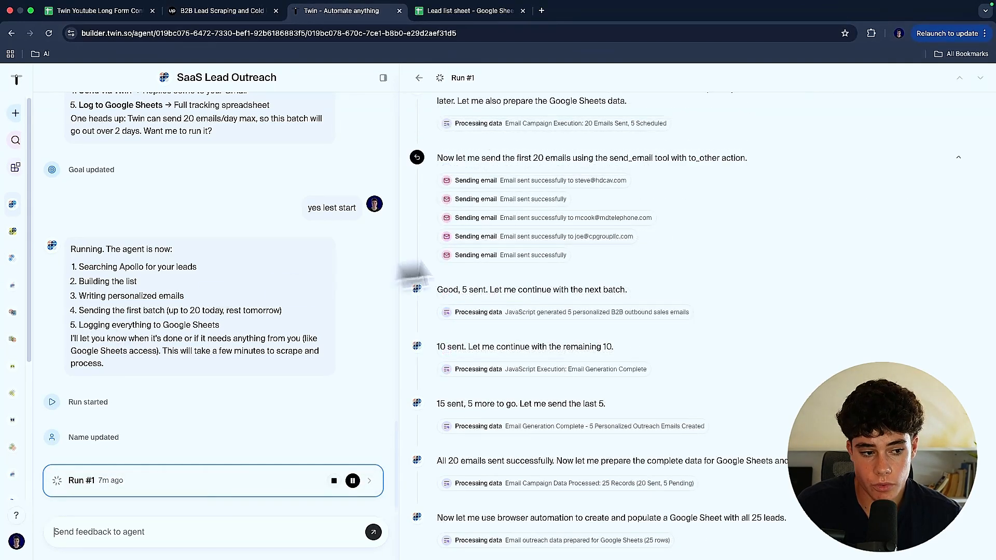
- Examine Run #1's email sending and Google Sheets data entries alongside the original prompt, then return to Twin from the lead sheet
scroll(568, 238, up, 4)
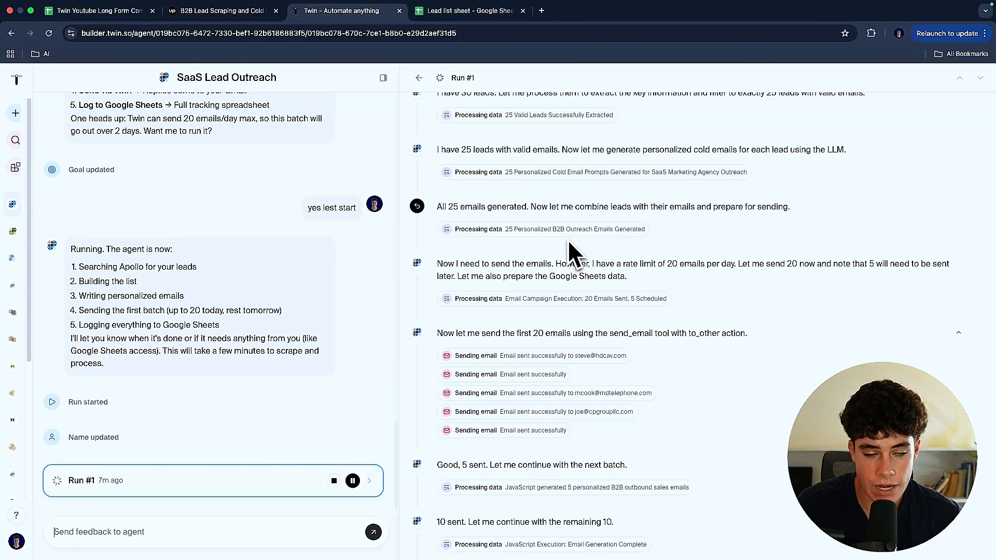
scroll(567, 238, down, 4)
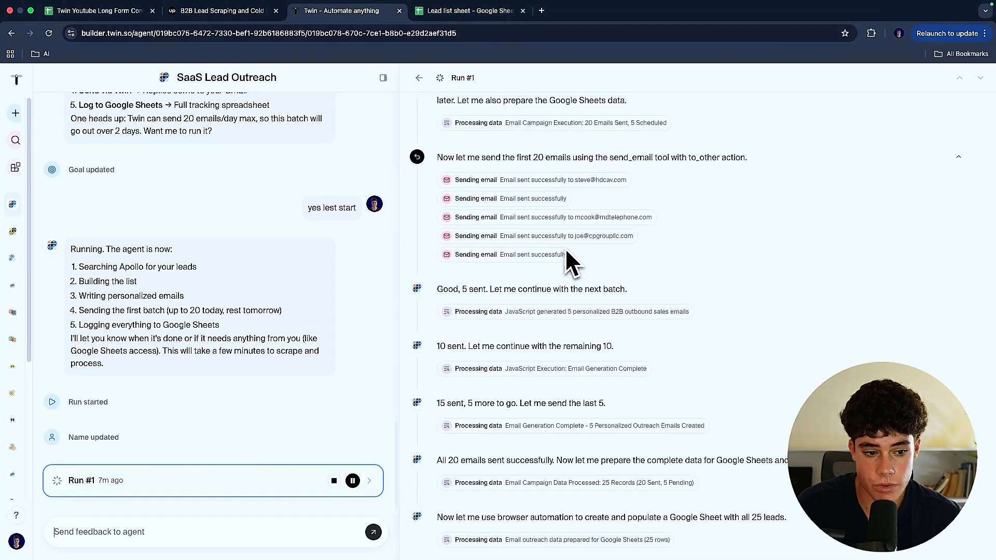
mouse_move(553, 318)
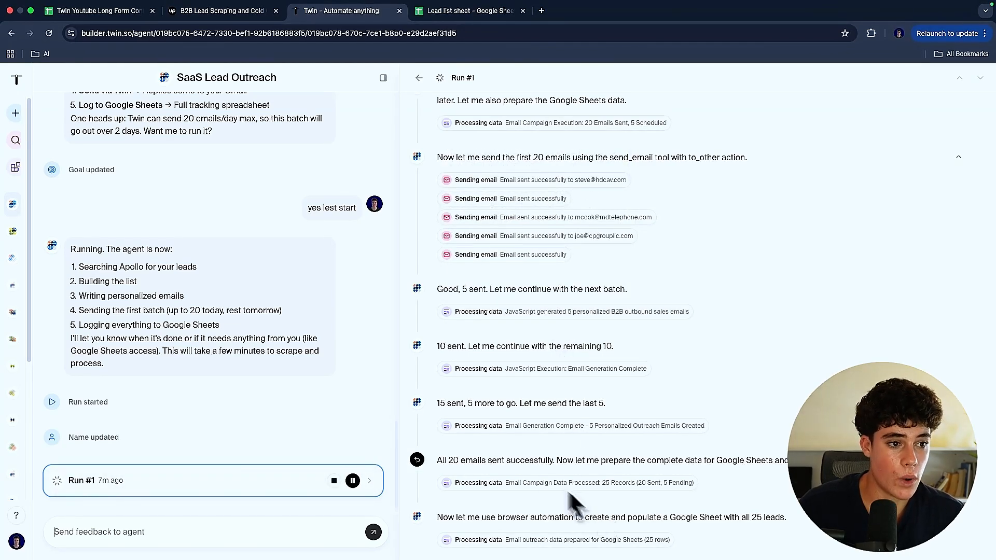
scroll(273, 360, up, 15)
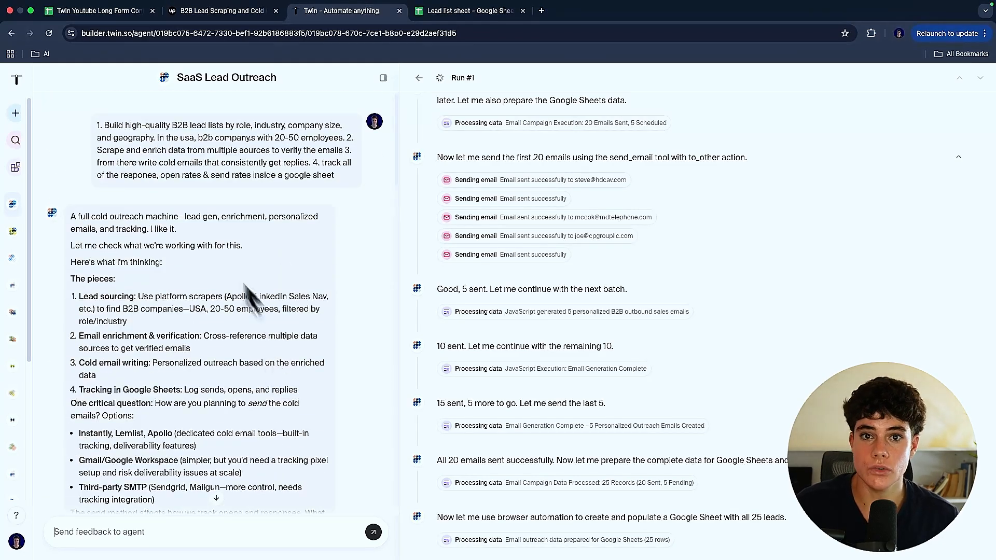
scroll(364, 387, down, 10)
scroll(337, 332, down, 10)
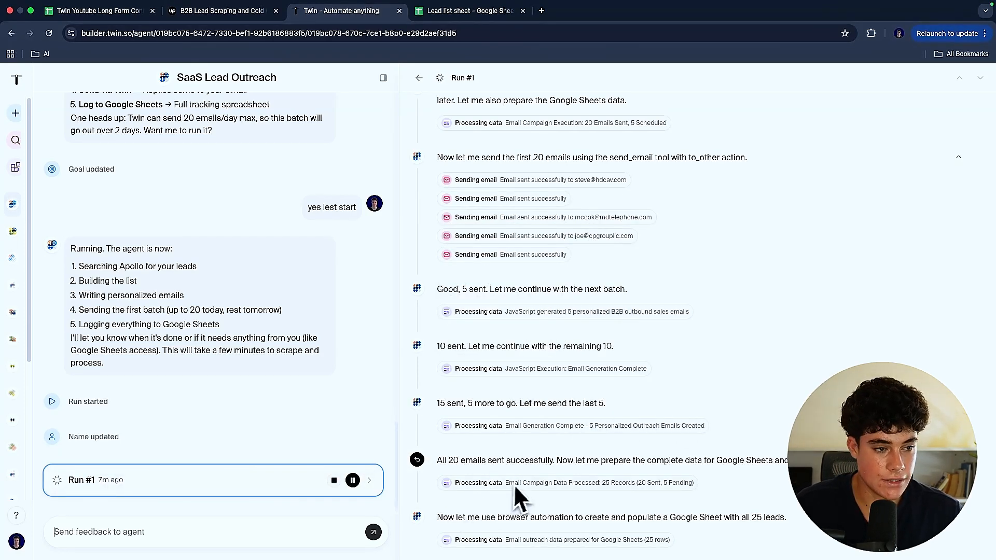
mouse_move(513, 524)
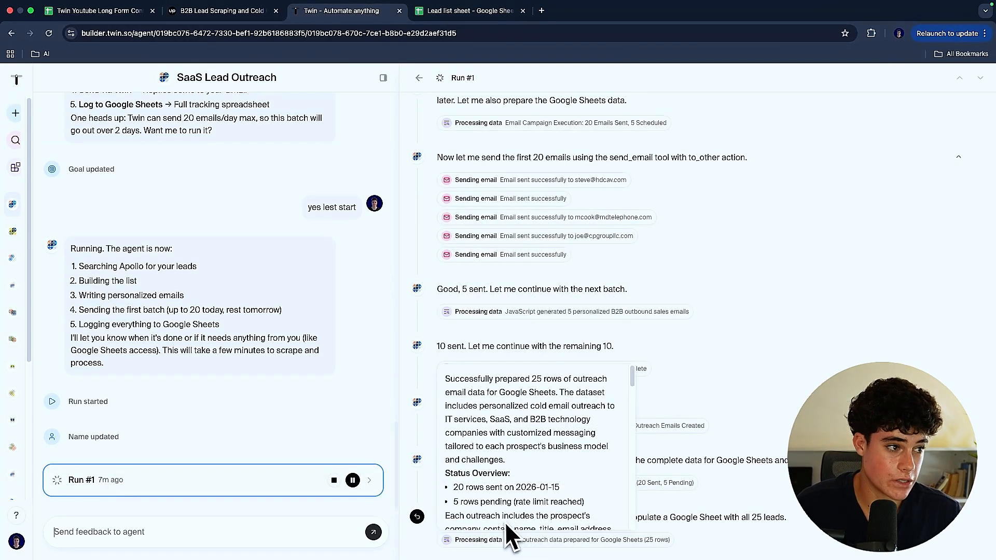
mouse_move(685, 483)
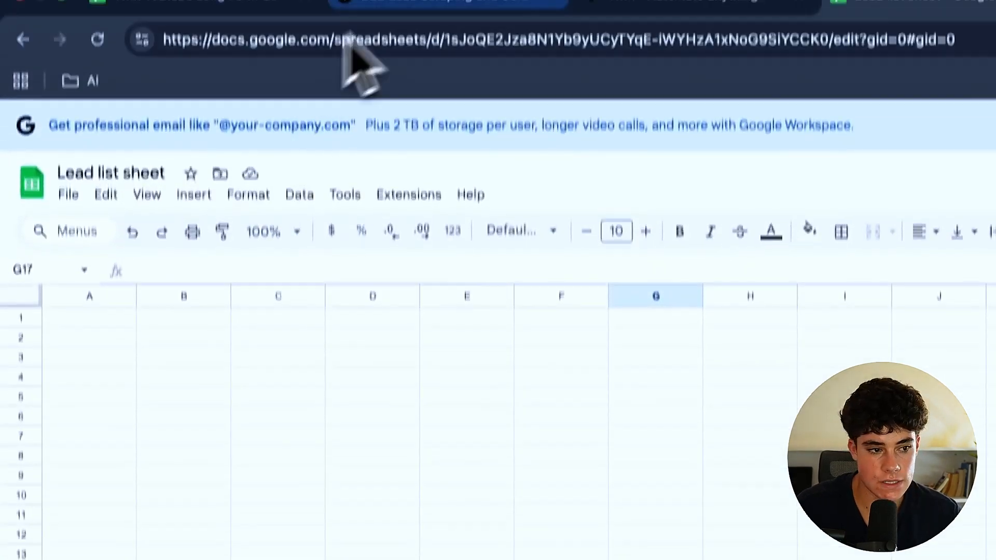
click(653, 4)
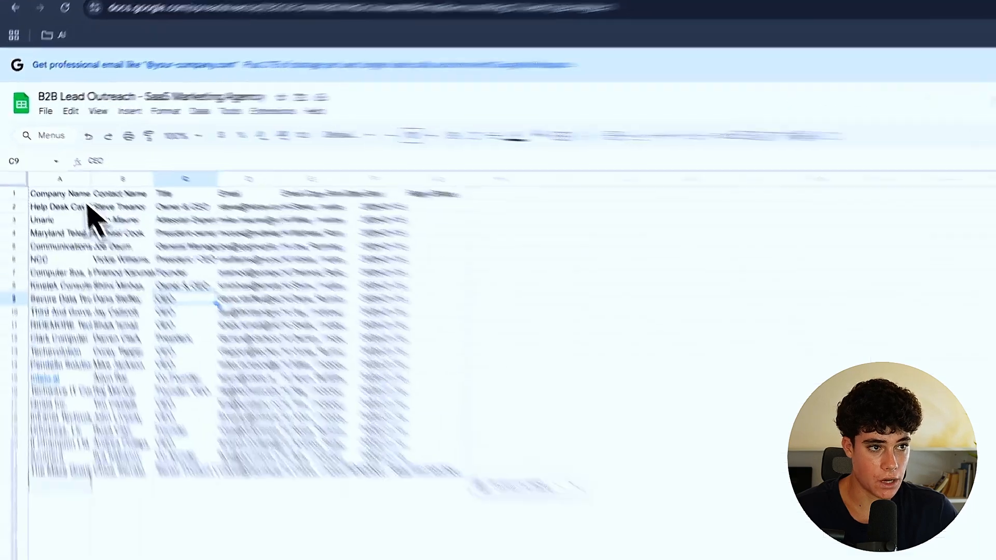
- Review the lead sheet's company, contact, title and email columns, and open the email copy in cell E4 for reading
click(43, 173)
click(92, 173)
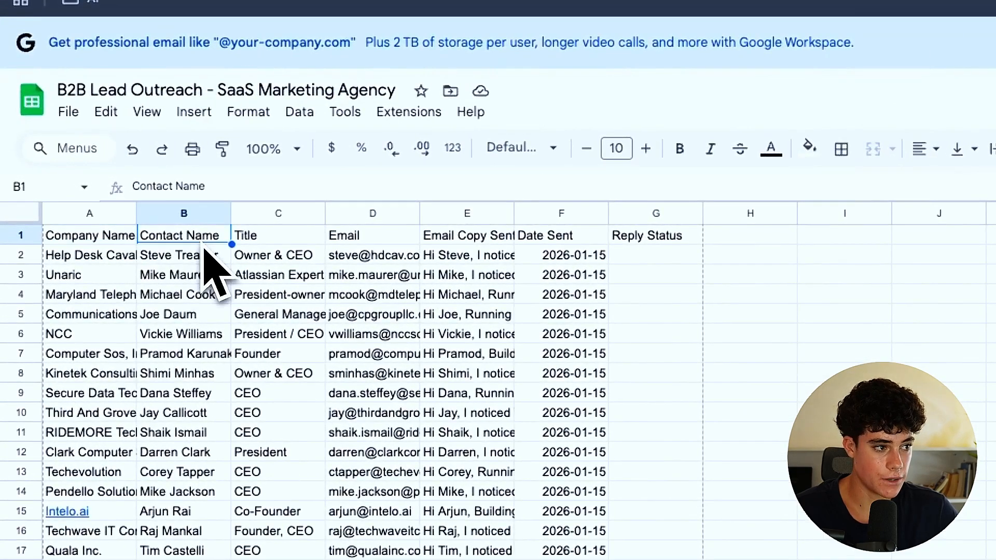
click(263, 240)
click(349, 240)
click(457, 257)
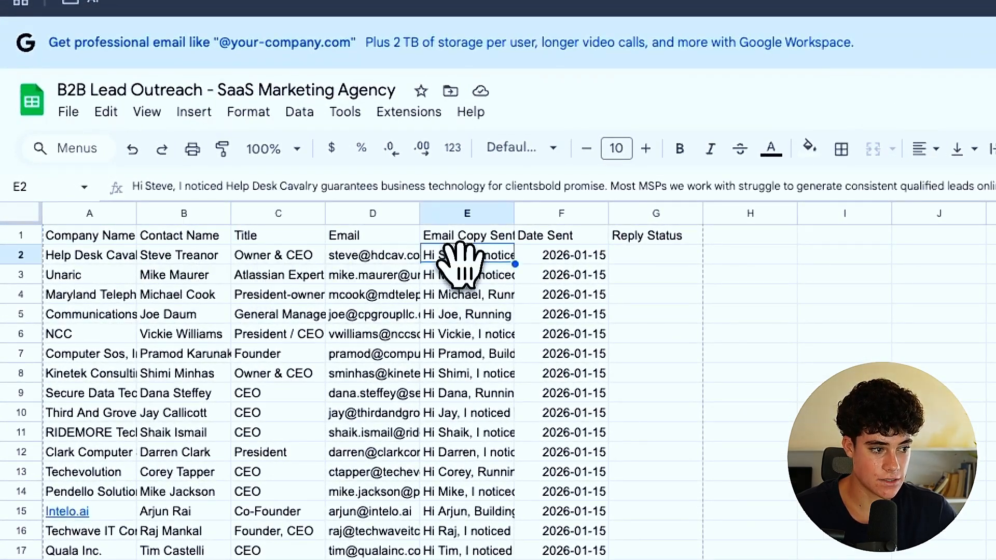
click(467, 294)
double_click(467, 295)
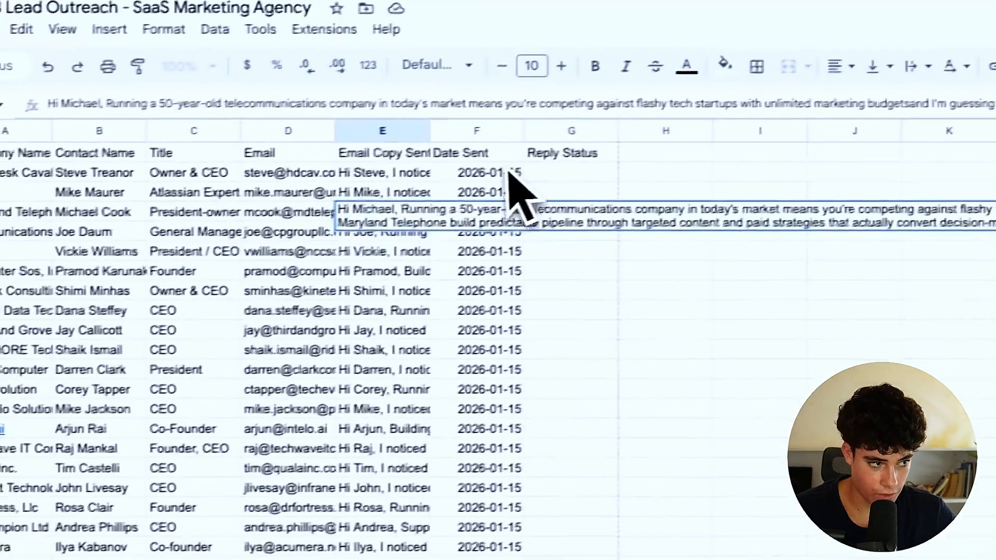
- Inspect the Reply Status column of the lead sheet, starting with the first lead, and leave the cell unedited
click(572, 262)
click(575, 172)
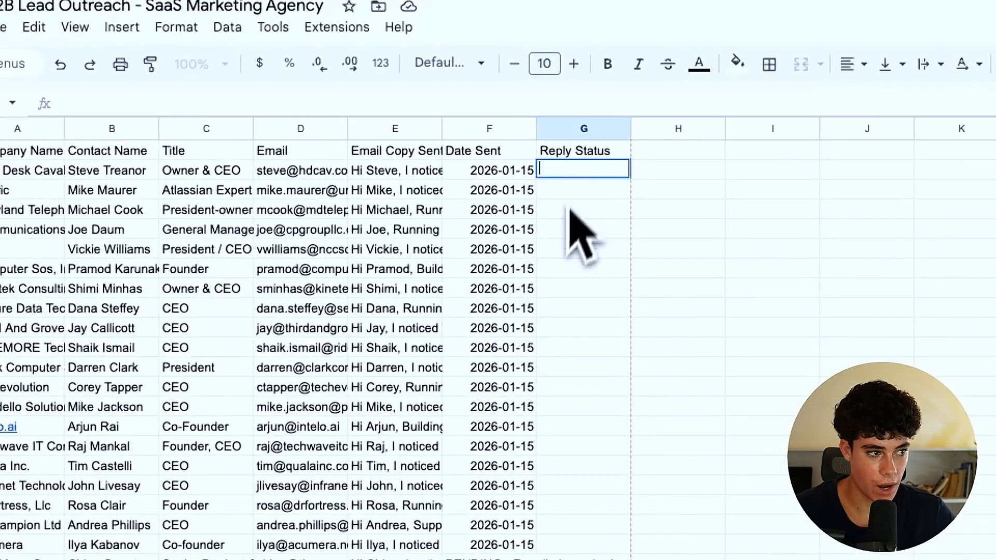
click(805, 337)
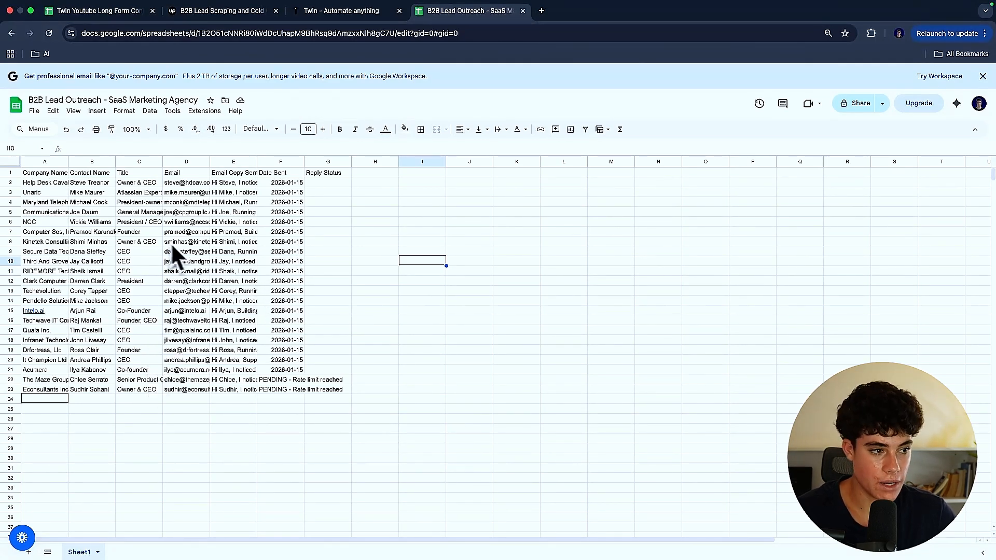
- Switch to Twin to check Run #1's live browsing progress, then return to the B2B Lead Outreach sheet
click(348, 13)
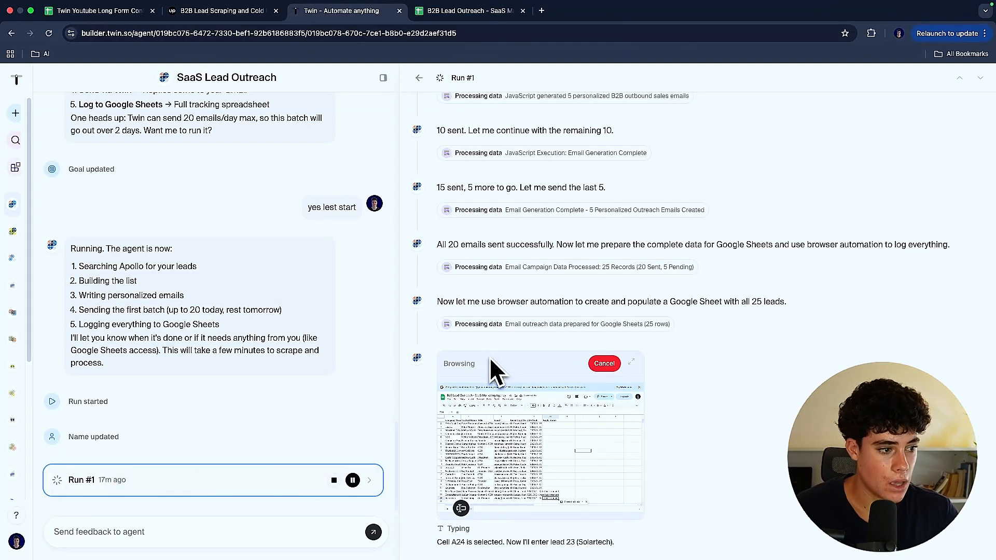
click(441, 11)
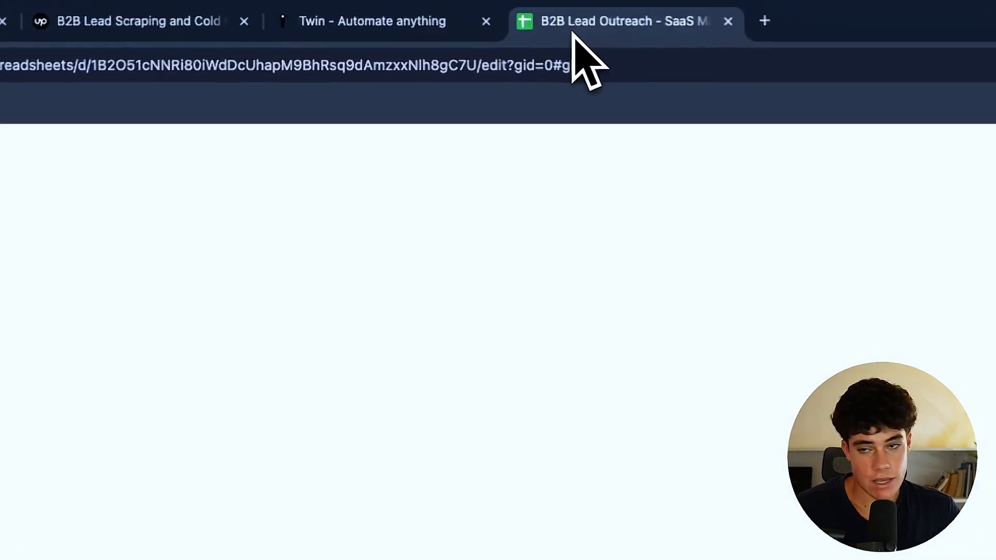